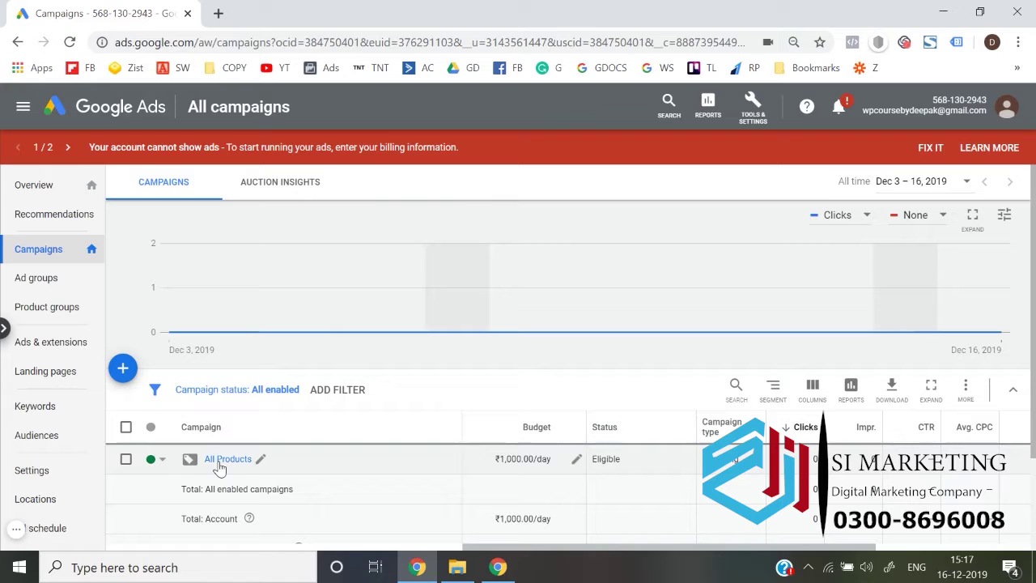
- Look through the All Products campaign and its All Products Ad Group's product groups, and return to the campaign overview
{"action": "left_click", "coordinate": [219, 466]}
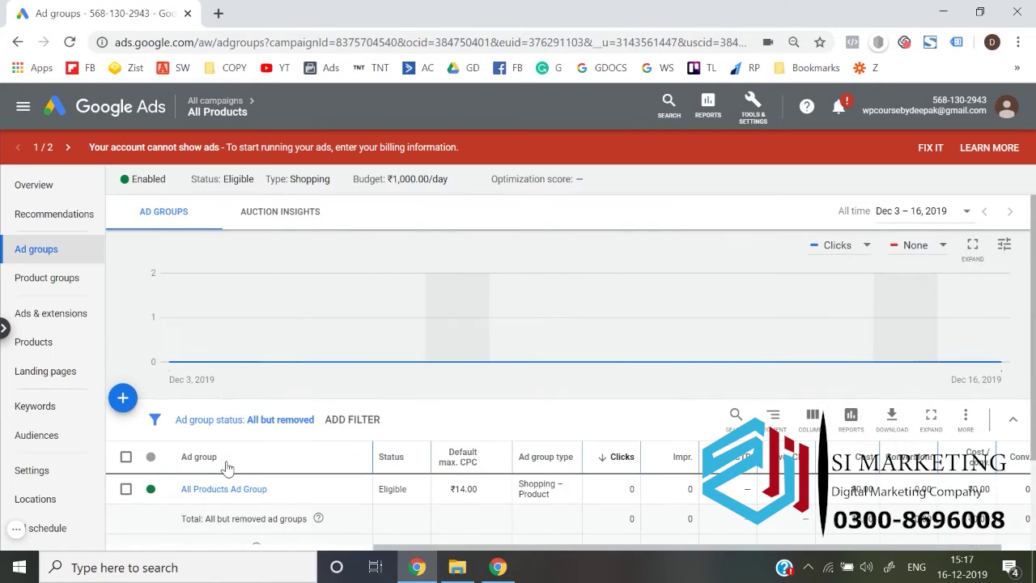
{"action": "scroll", "coordinate": [227, 465], "scroll_direction": "down", "scroll_amount": 1}
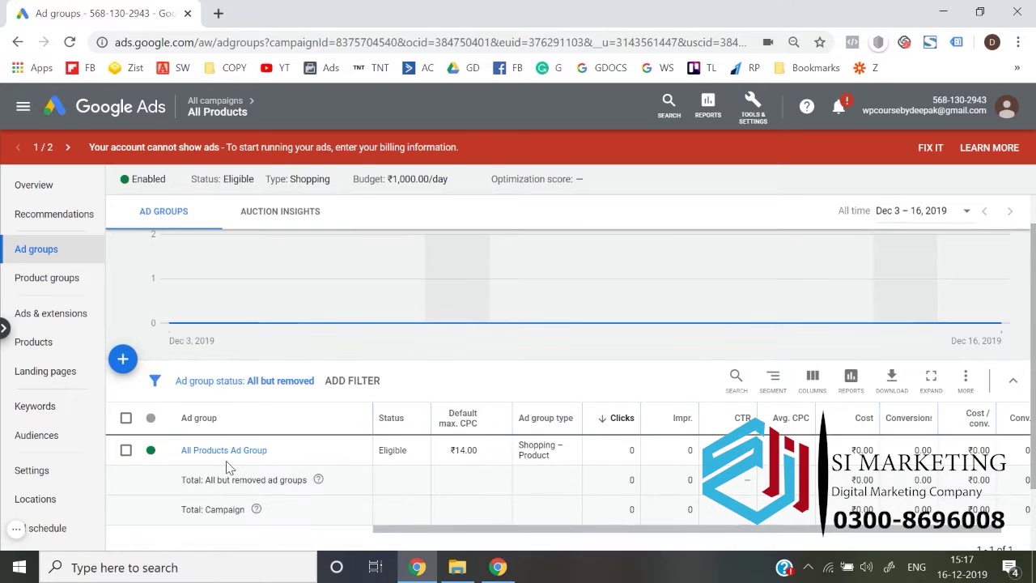
{"action": "left_click", "coordinate": [138, 112]}
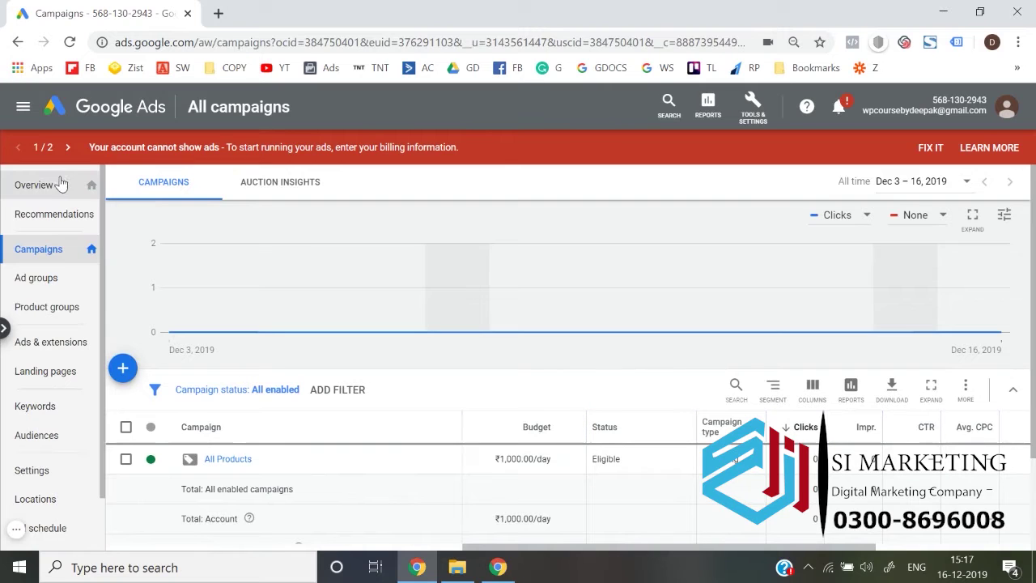
{"action": "left_click", "coordinate": [225, 460]}
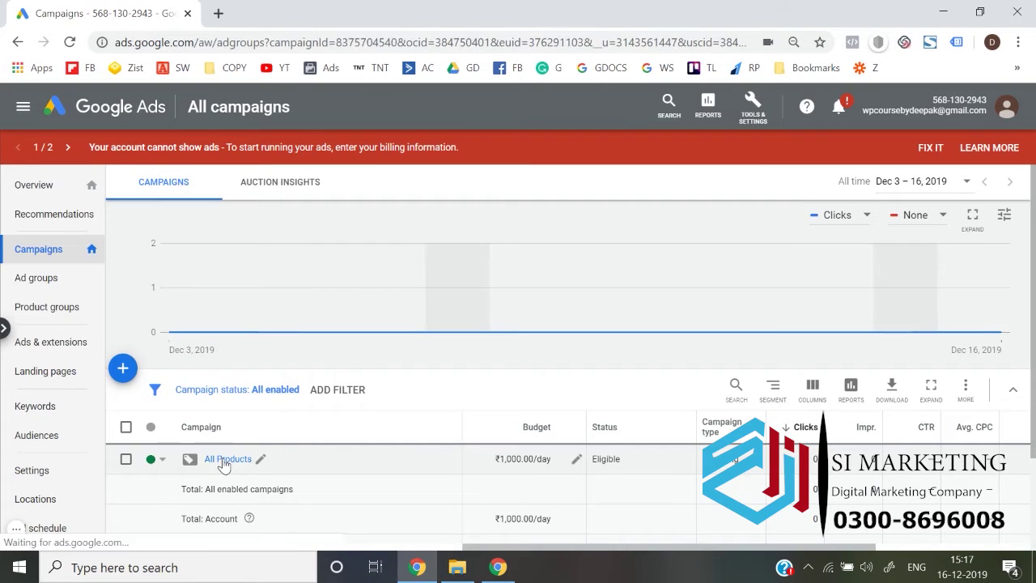
{"action": "scroll", "coordinate": [229, 441], "scroll_direction": "down", "scroll_amount": 1}
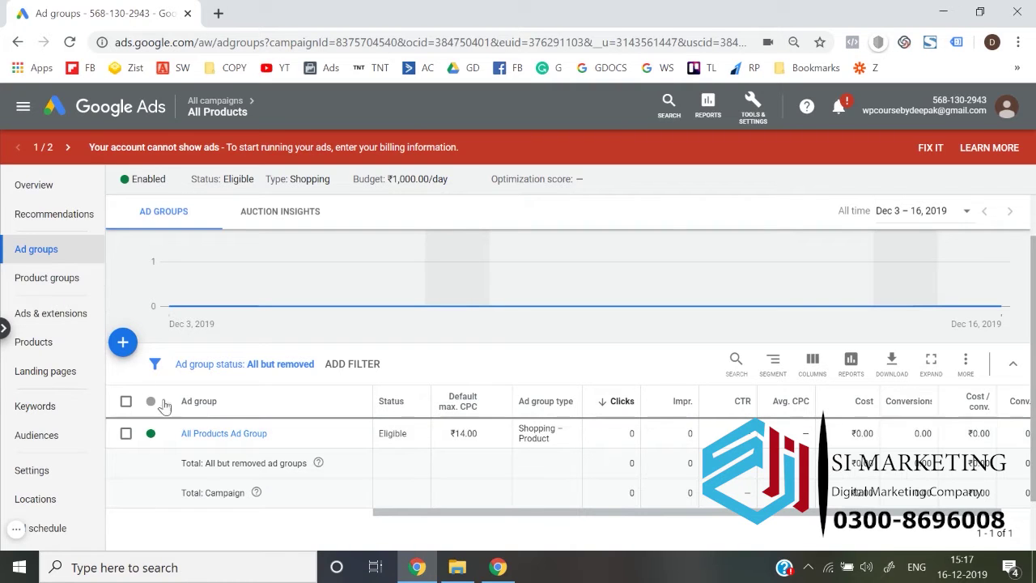
{"action": "left_click", "coordinate": [203, 436]}
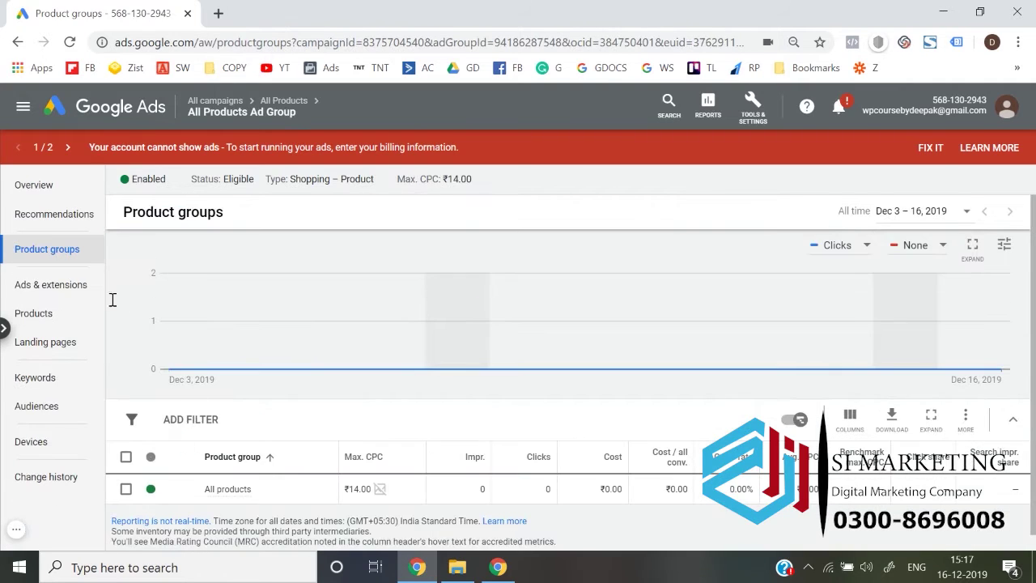
{"action": "scroll", "coordinate": [252, 418], "scroll_direction": "down", "scroll_amount": 1}
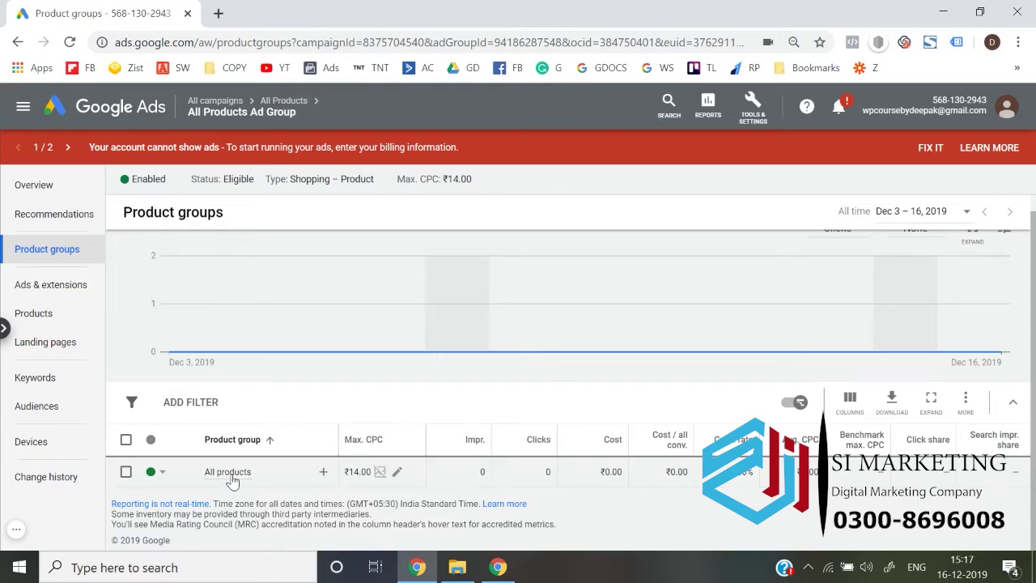
{"action": "left_click", "coordinate": [143, 109]}
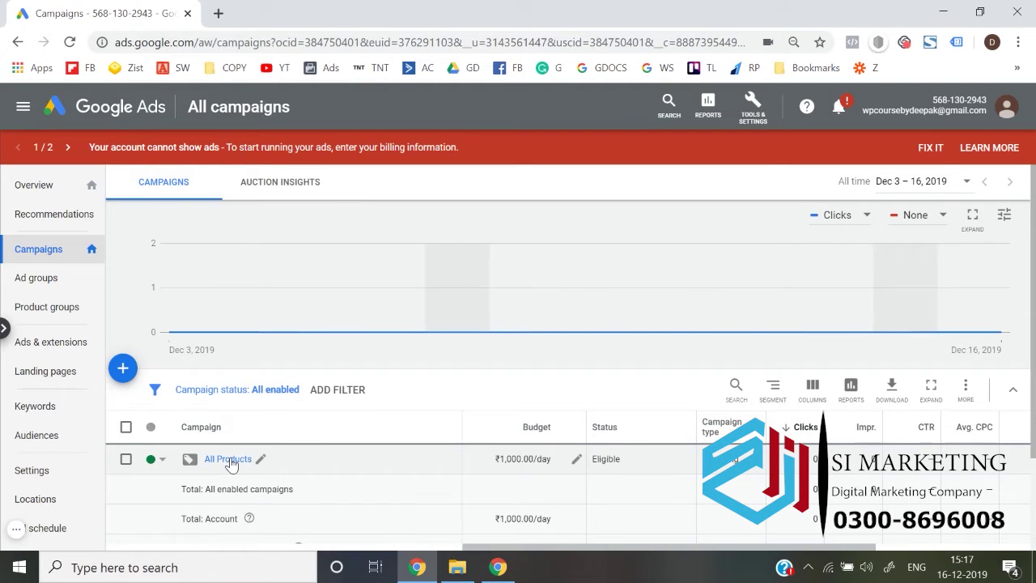
- Open the product groups of the All Products Ad Group in the All Products campaign
{"action": "left_click", "coordinate": [229, 460]}
{"action": "scroll", "coordinate": [251, 415], "scroll_direction": "down", "scroll_amount": 1}
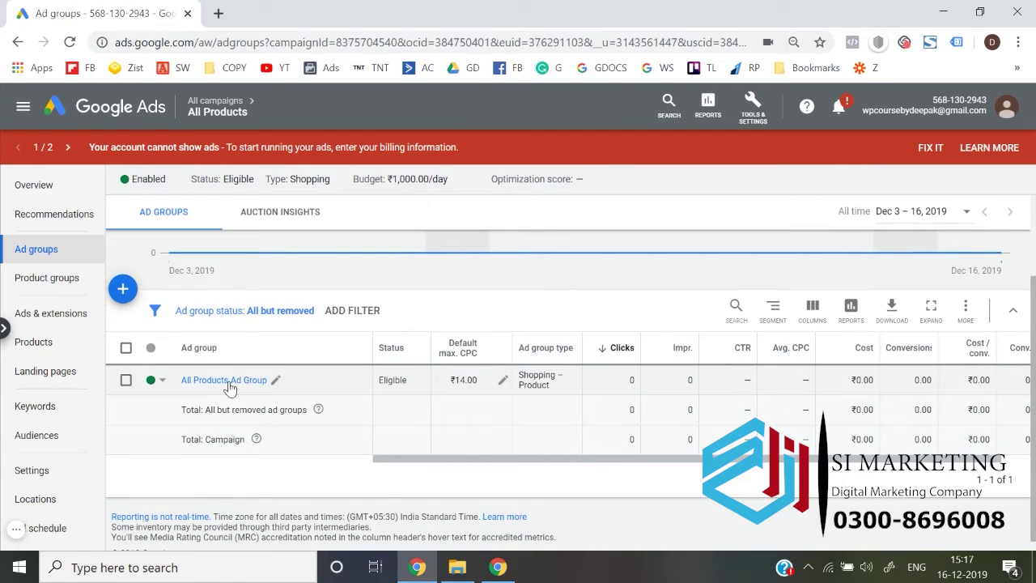
{"action": "left_click", "coordinate": [229, 381]}
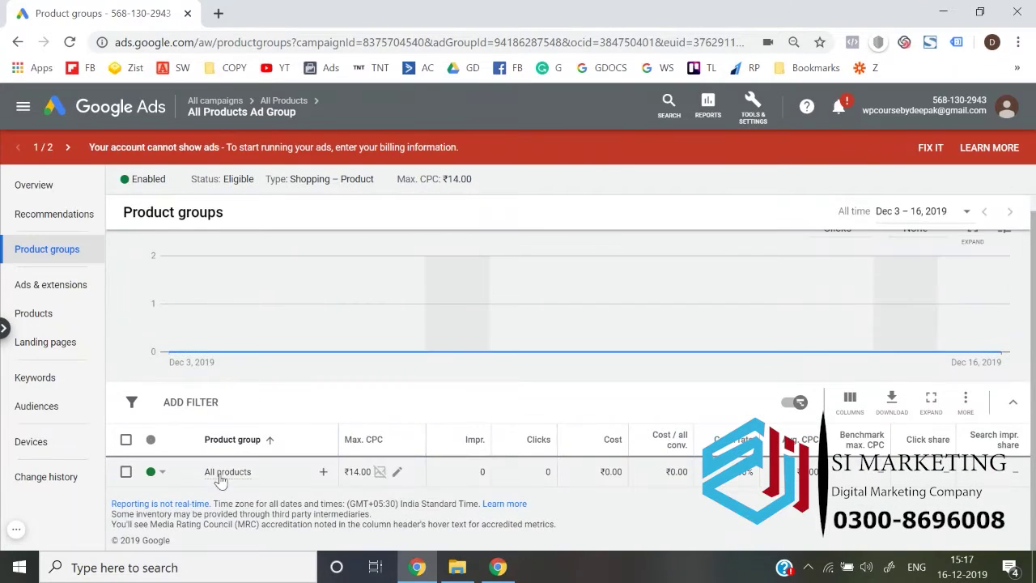
{"action": "mouse_move", "coordinate": [219, 480]}
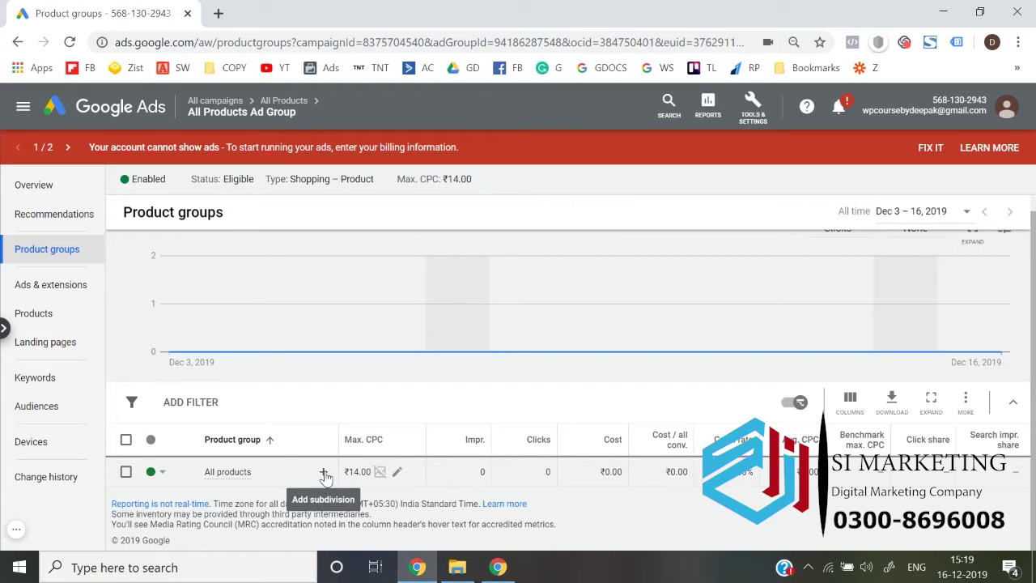
- Start a subdivision of the All products group and examine the groups offered by Product type and Brand
{"action": "left_click", "coordinate": [324, 472]}
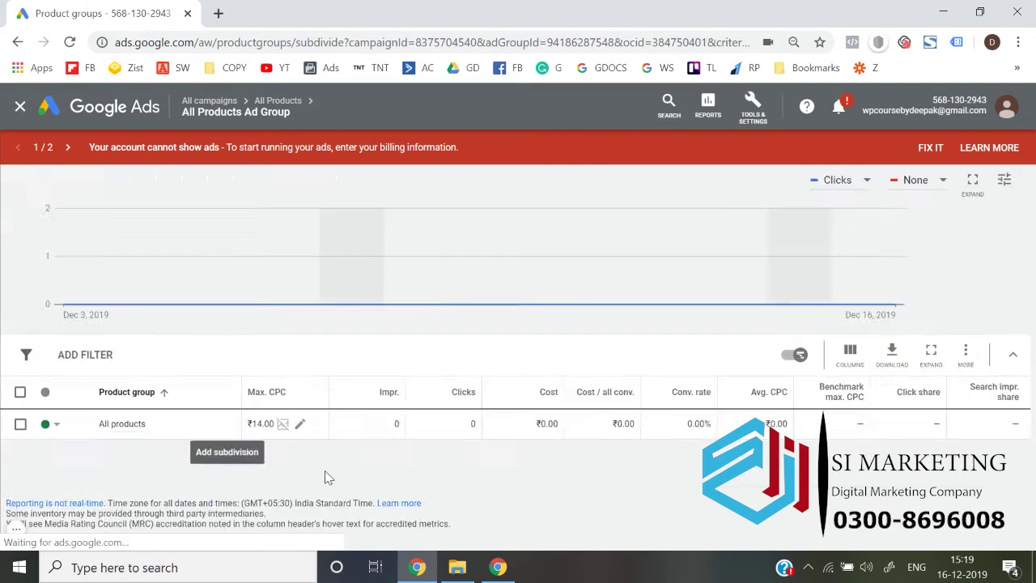
{"action": "scroll", "coordinate": [114, 373], "scroll_direction": "down", "scroll_amount": 1}
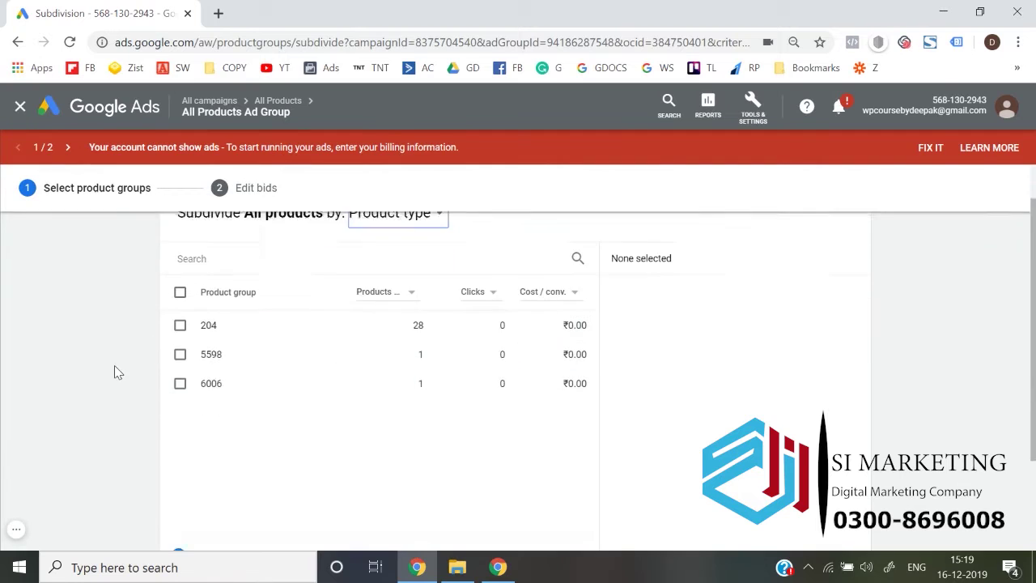
{"action": "scroll", "coordinate": [115, 373], "scroll_direction": "up", "scroll_amount": 1}
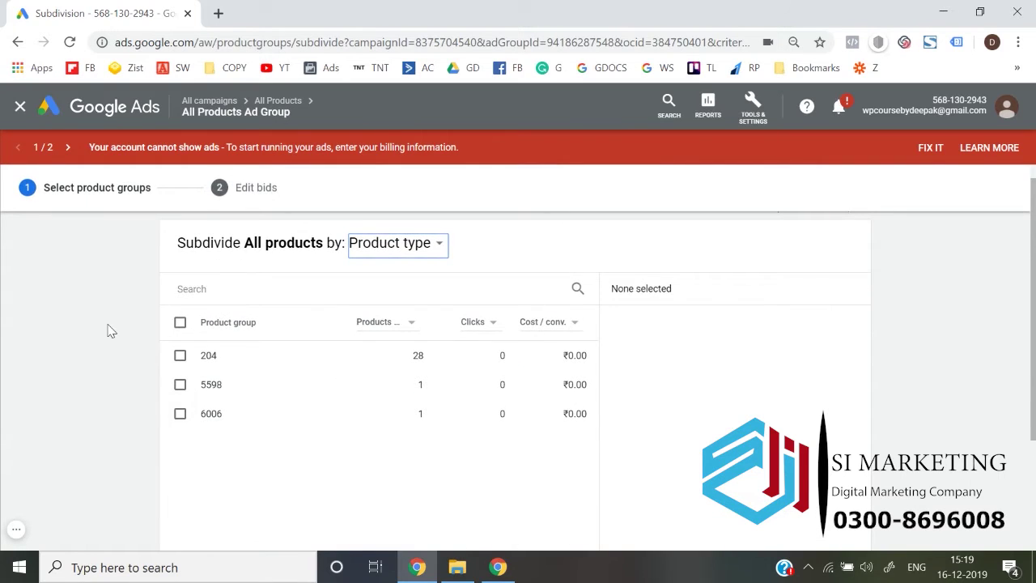
{"action": "scroll", "coordinate": [111, 331], "scroll_direction": "up", "scroll_amount": 1}
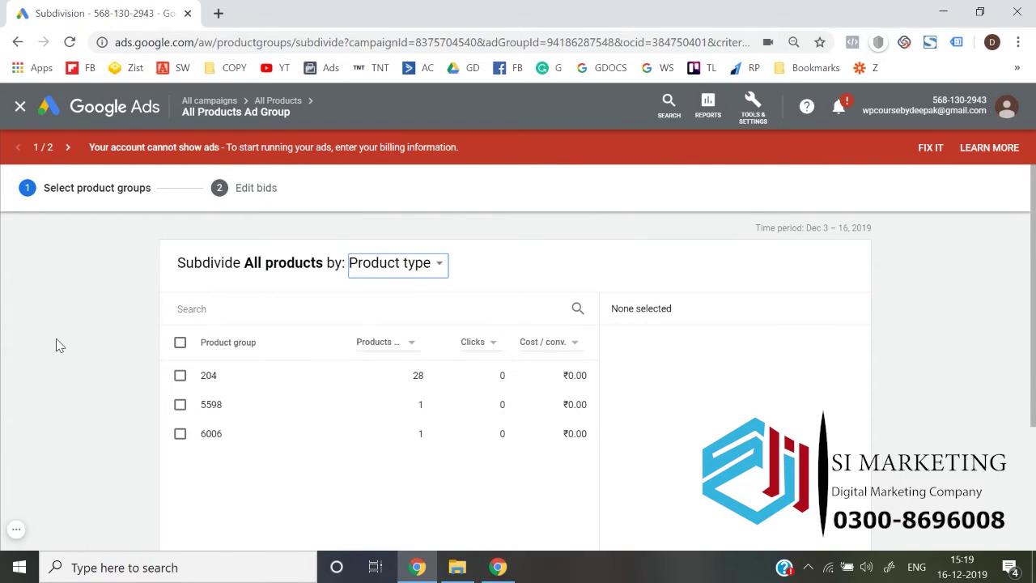
{"action": "scroll", "coordinate": [57, 346], "scroll_direction": "down", "scroll_amount": 2}
{"action": "scroll", "coordinate": [57, 346], "scroll_direction": "up", "scroll_amount": 2}
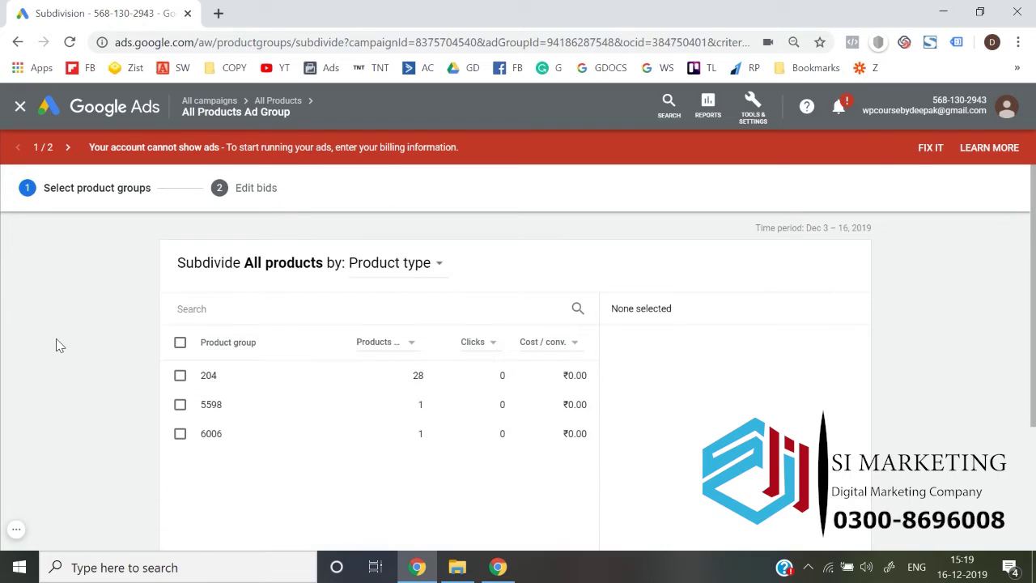
{"action": "left_click", "coordinate": [403, 279]}
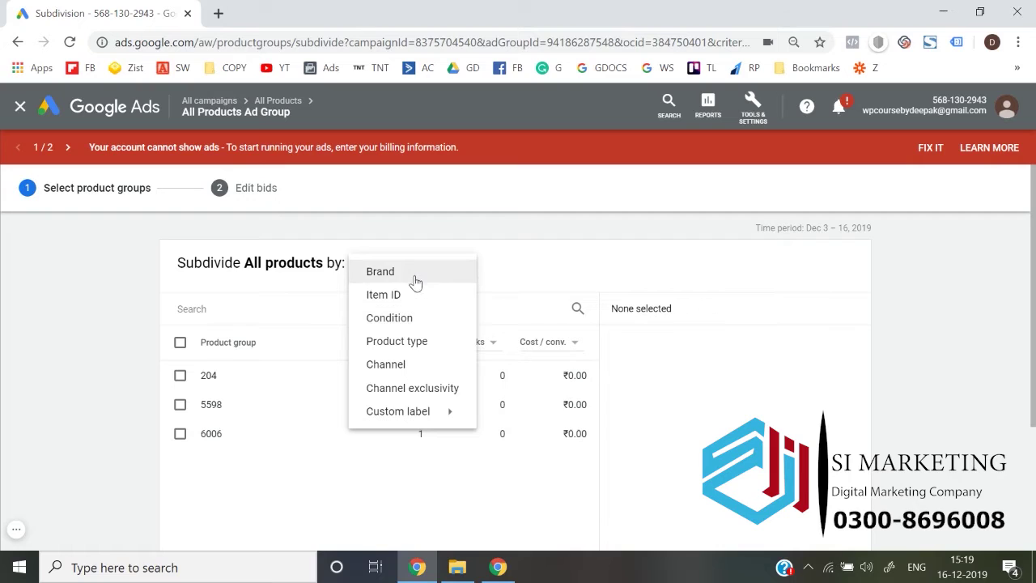
{"action": "left_click", "coordinate": [413, 277]}
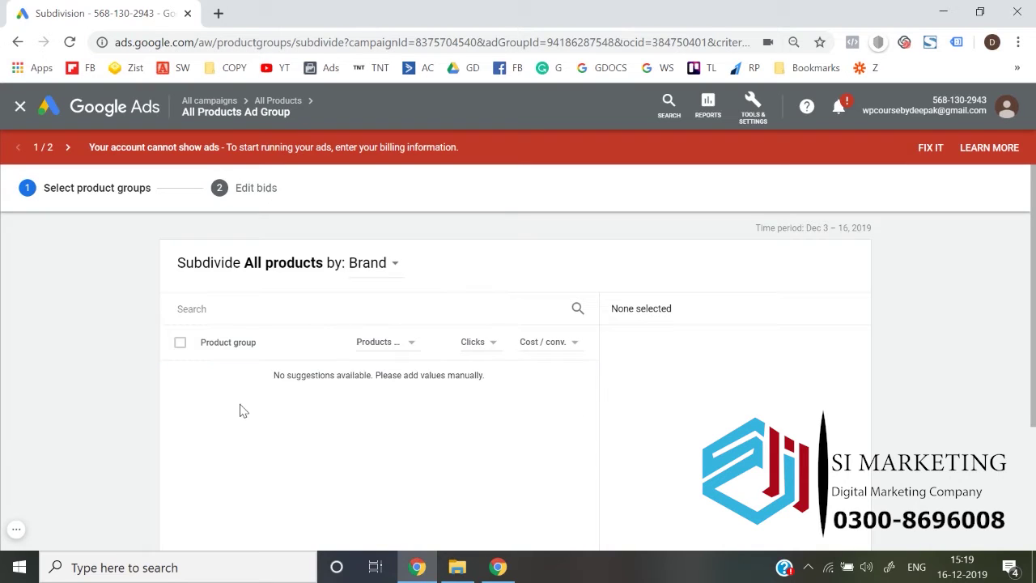
- Set the All products subdivision to Item ID and look through the listed items
{"action": "left_click", "coordinate": [371, 279]}
{"action": "left_click", "coordinate": [386, 295]}
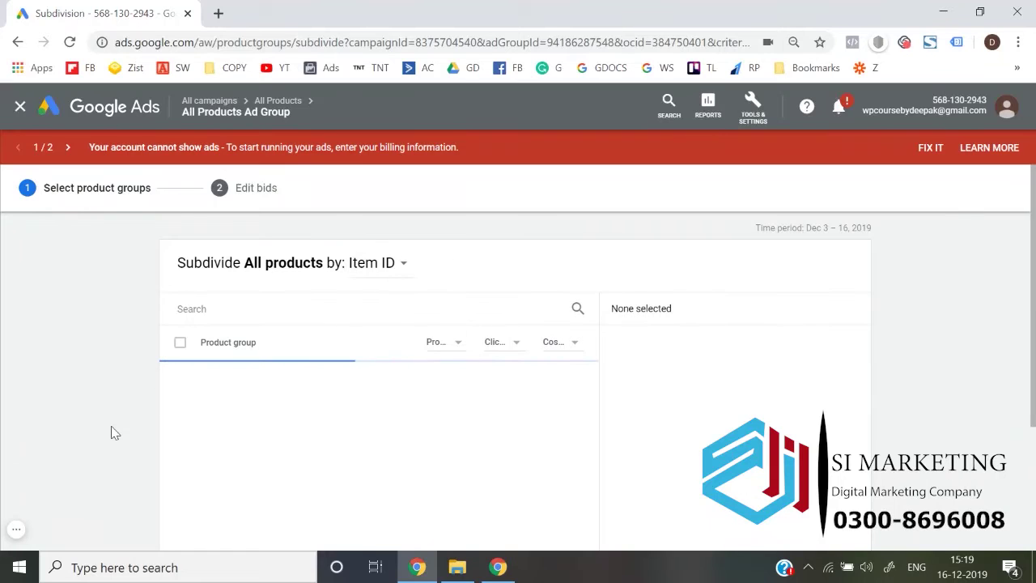
{"action": "scroll", "coordinate": [115, 433], "scroll_direction": "down", "scroll_amount": 3}
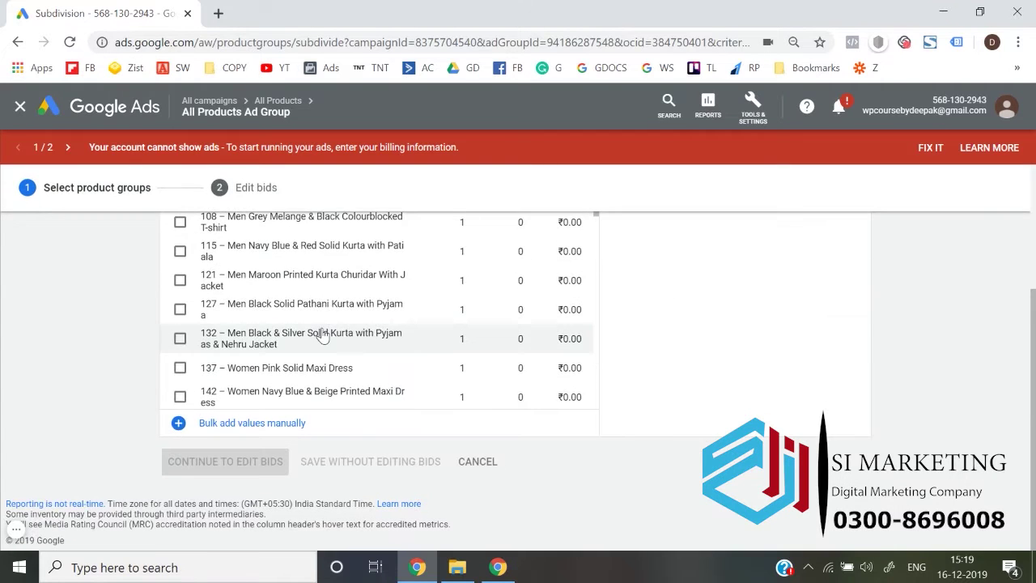
{"action": "scroll", "coordinate": [324, 335], "scroll_direction": "down", "scroll_amount": 10}
{"action": "scroll", "coordinate": [126, 364], "scroll_direction": "up", "scroll_amount": 2}
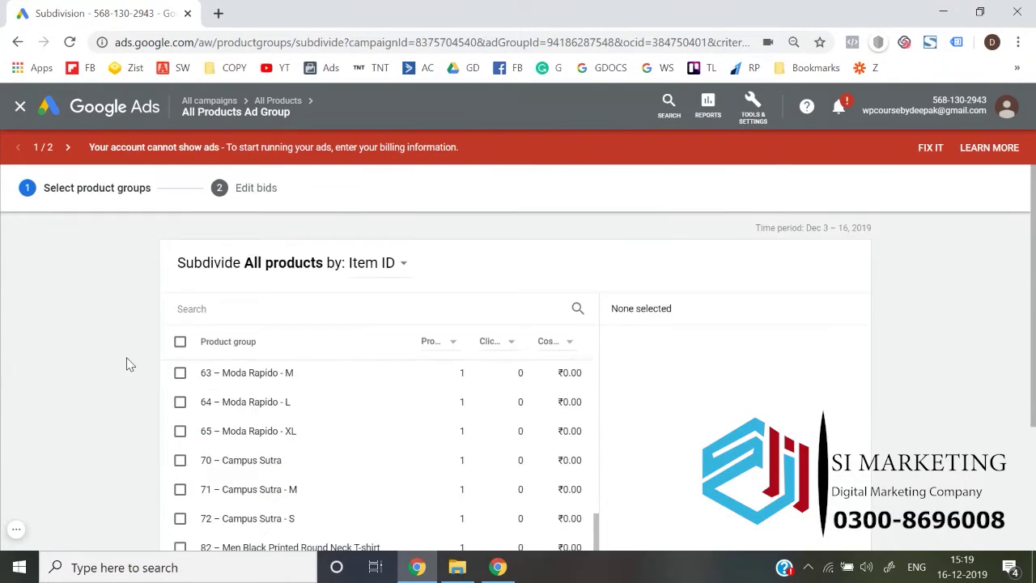
{"action": "scroll", "coordinate": [126, 364], "scroll_direction": "down", "scroll_amount": 2}
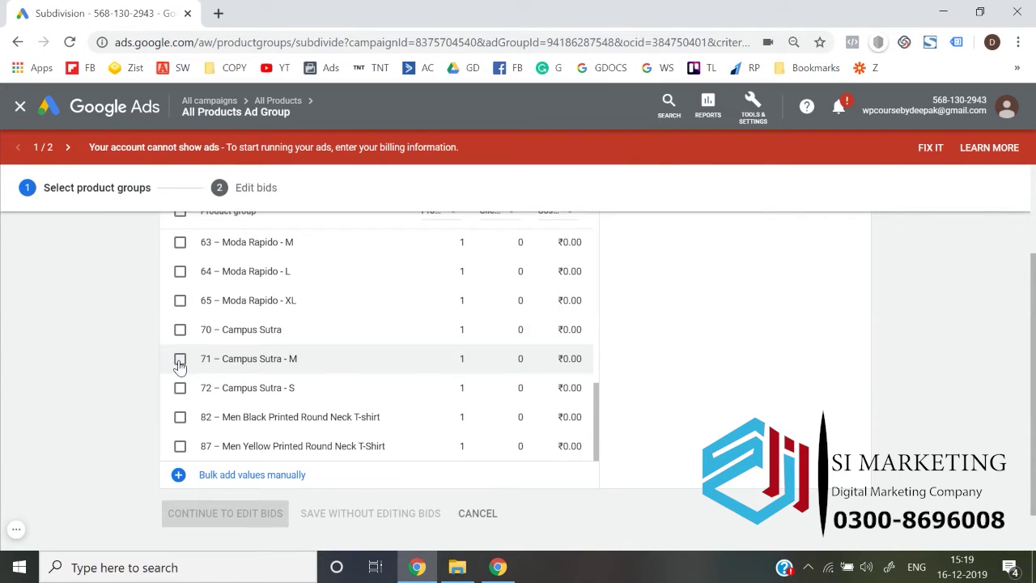
- Select item 71 – Campus Sutra - M for the subdivision and continue to editing its bid
{"action": "left_click", "coordinate": [180, 360]}
{"action": "scroll", "coordinate": [88, 389], "scroll_direction": "up", "scroll_amount": 2}
{"action": "scroll", "coordinate": [87, 389], "scroll_direction": "down", "scroll_amount": 3}
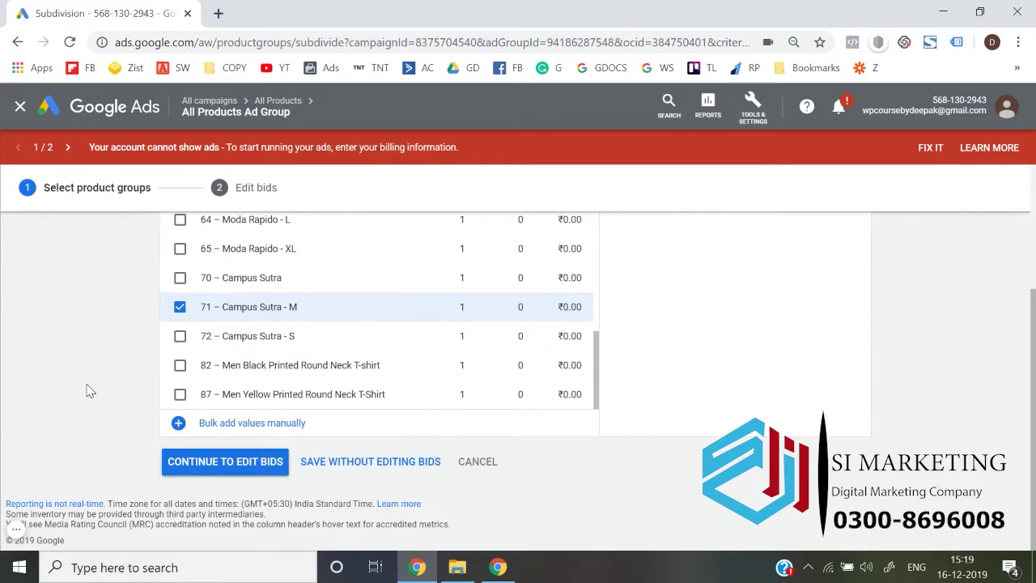
{"action": "left_click", "coordinate": [242, 471]}
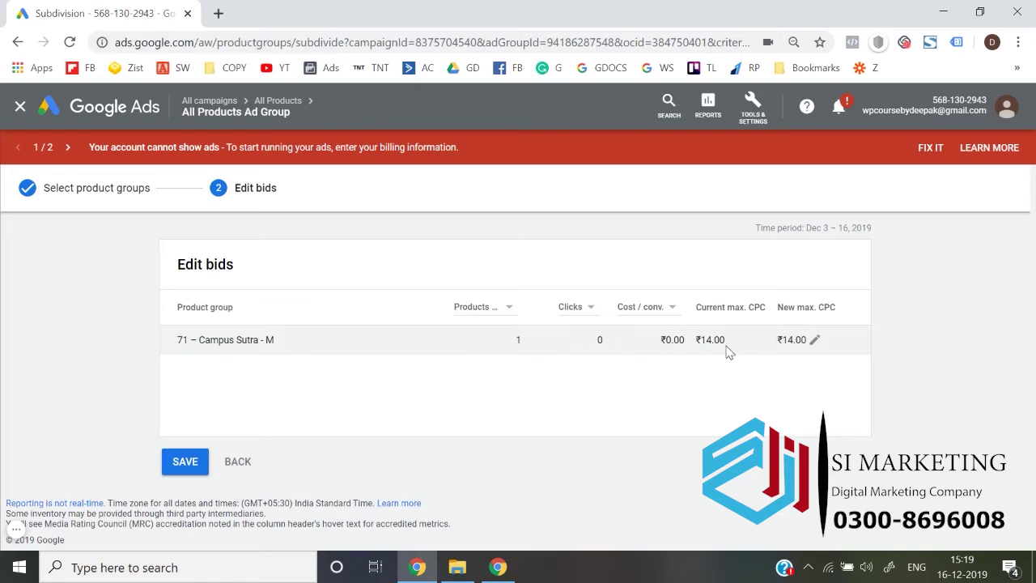
- Set the new max. CPC for 71 – Campus Sutra - M to ₹16 and save the subdivision
{"action": "left_click", "coordinate": [815, 340]}
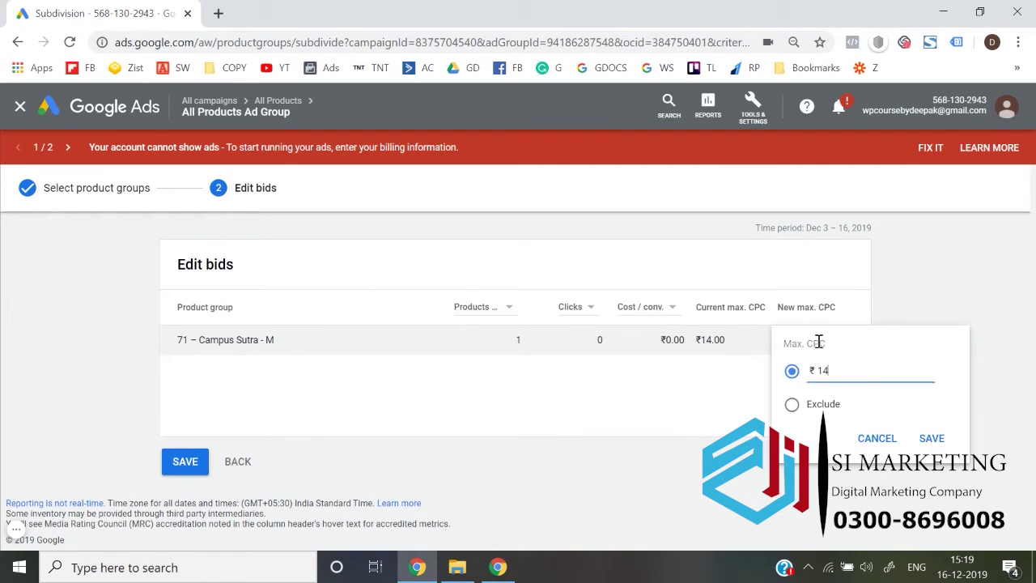
{"action": "key", "text": "BackSpace"}
{"action": "type", "text": "6"}
{"action": "left_click", "coordinate": [933, 438]}
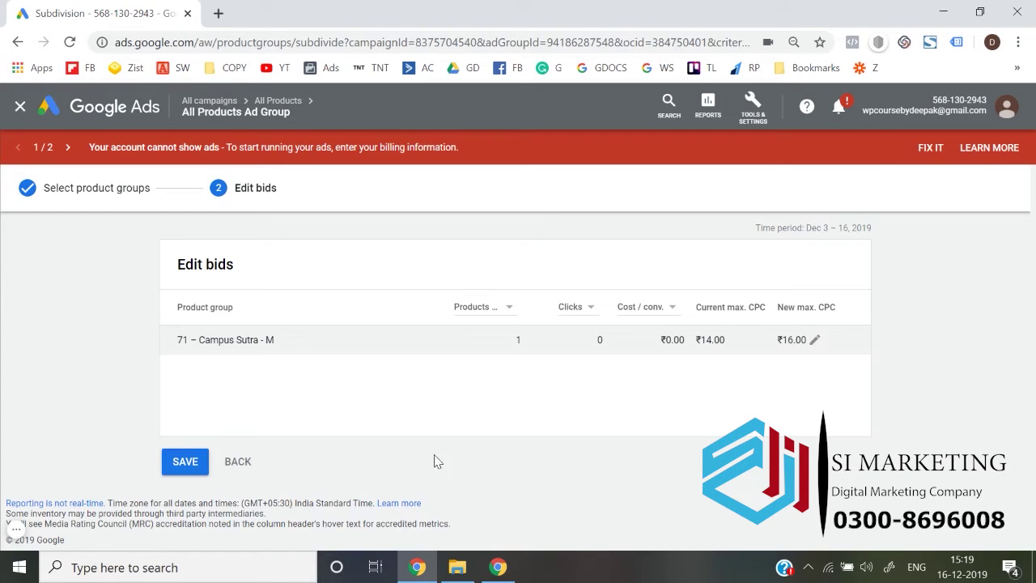
{"action": "left_click", "coordinate": [192, 472]}
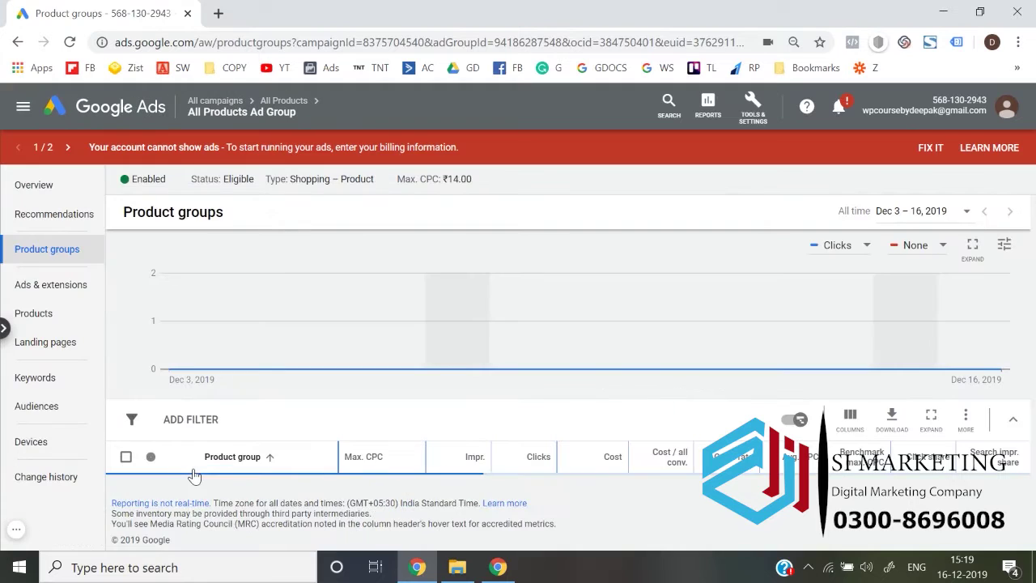
- Examine the subdivided product groups and the Include and Exclude options for Everything else in "All products"
{"action": "scroll", "coordinate": [331, 425], "scroll_direction": "down", "scroll_amount": 1}
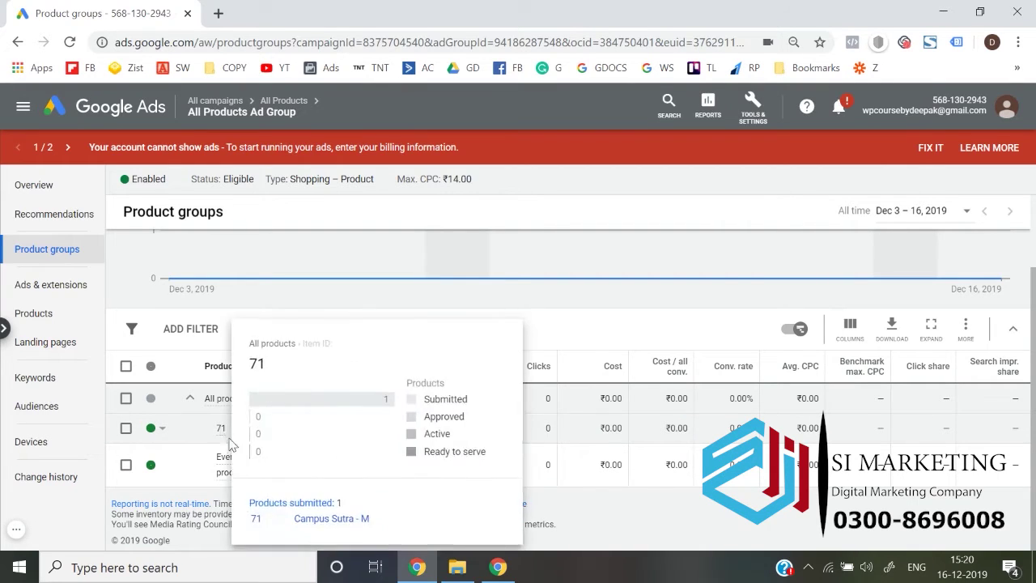
{"action": "mouse_move", "coordinate": [223, 469]}
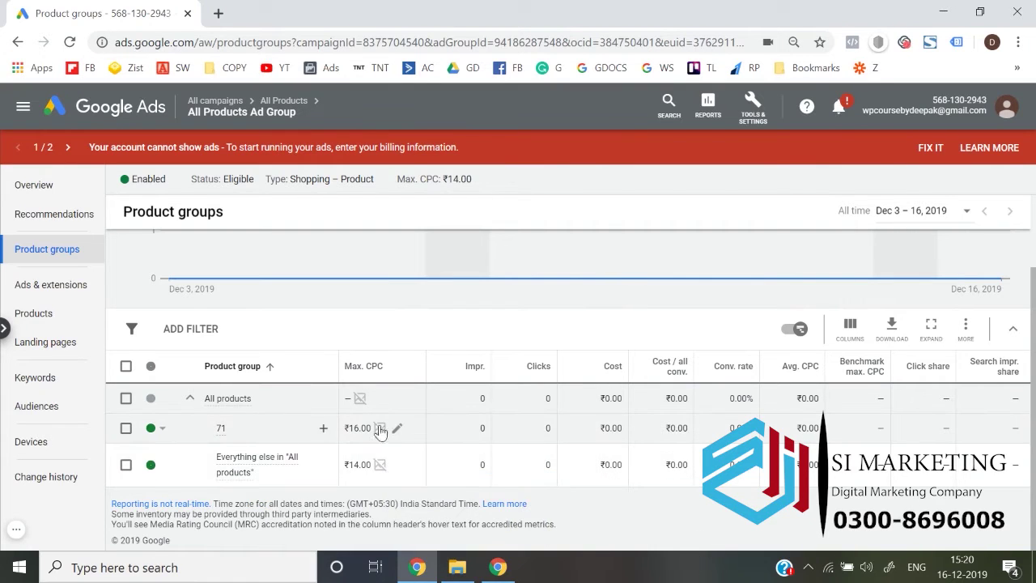
{"action": "left_click", "coordinate": [126, 465]}
{"action": "left_click", "coordinate": [125, 465]}
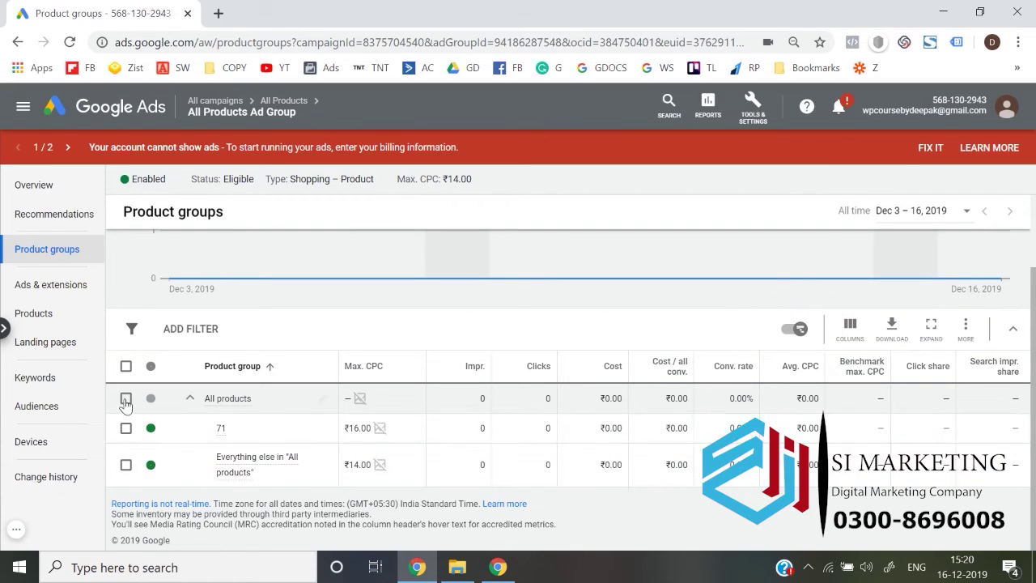
{"action": "left_click", "coordinate": [125, 465]}
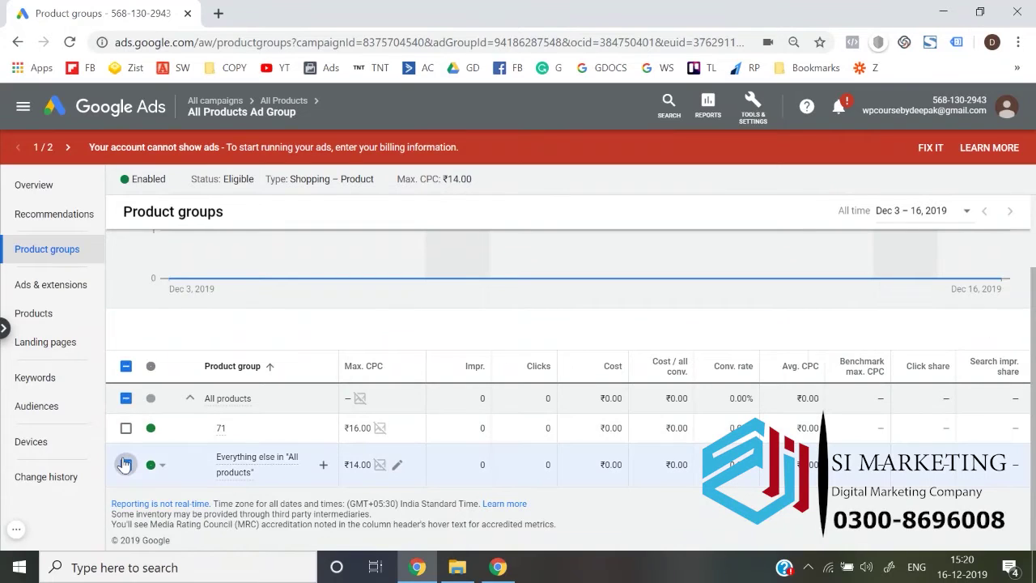
{"action": "left_click", "coordinate": [163, 468]}
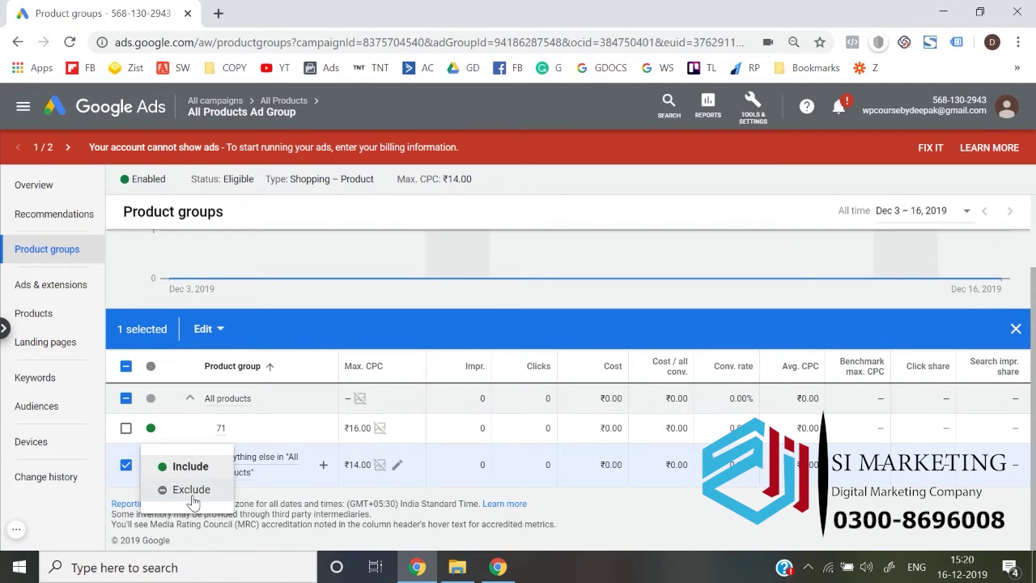
{"action": "left_click", "coordinate": [127, 468]}
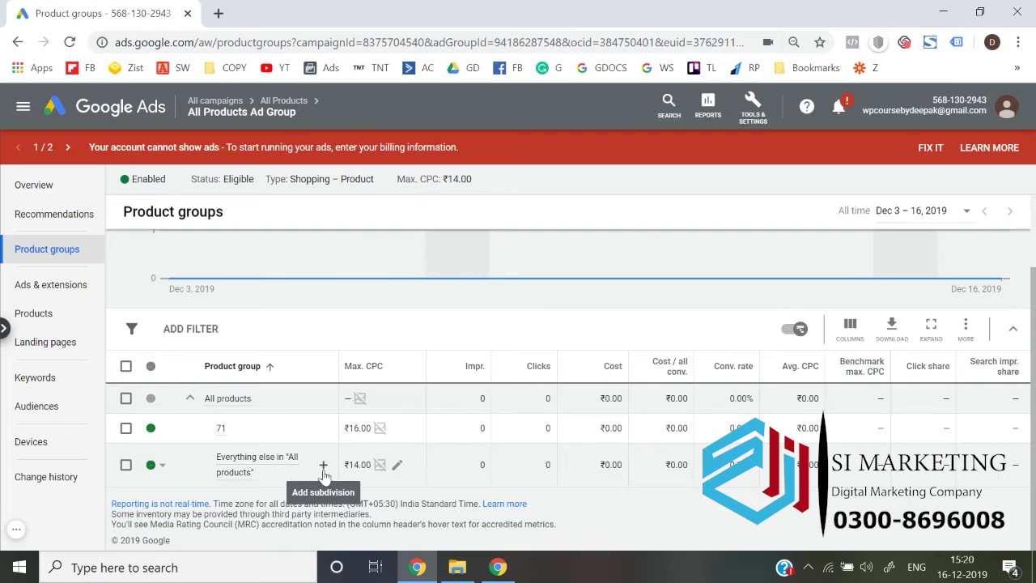
- Subdivide Everything else in "All products" by Custom label 0, select bestseller, and continue to editing its bid
{"action": "left_click", "coordinate": [323, 467]}
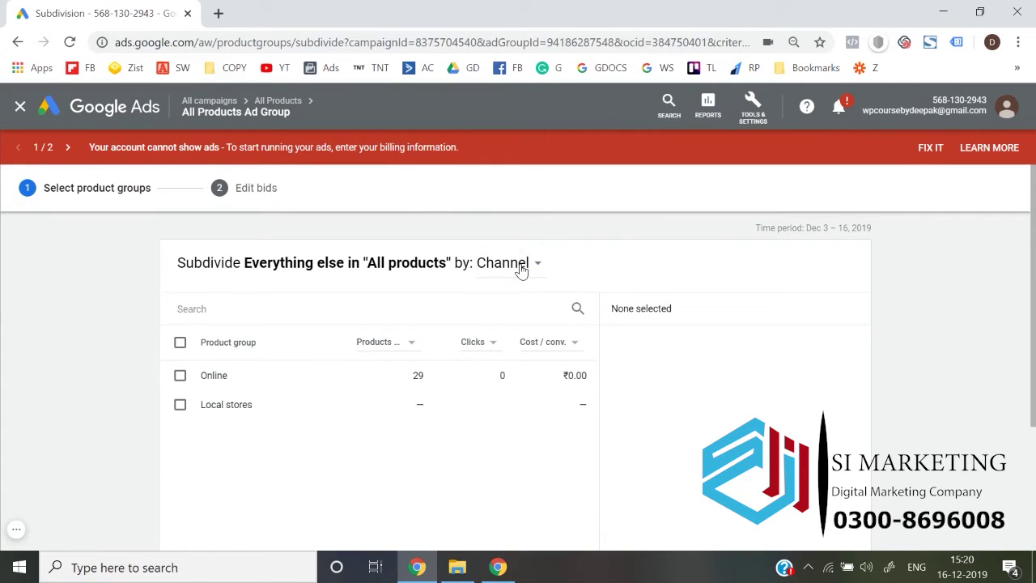
{"action": "left_click", "coordinate": [521, 267]}
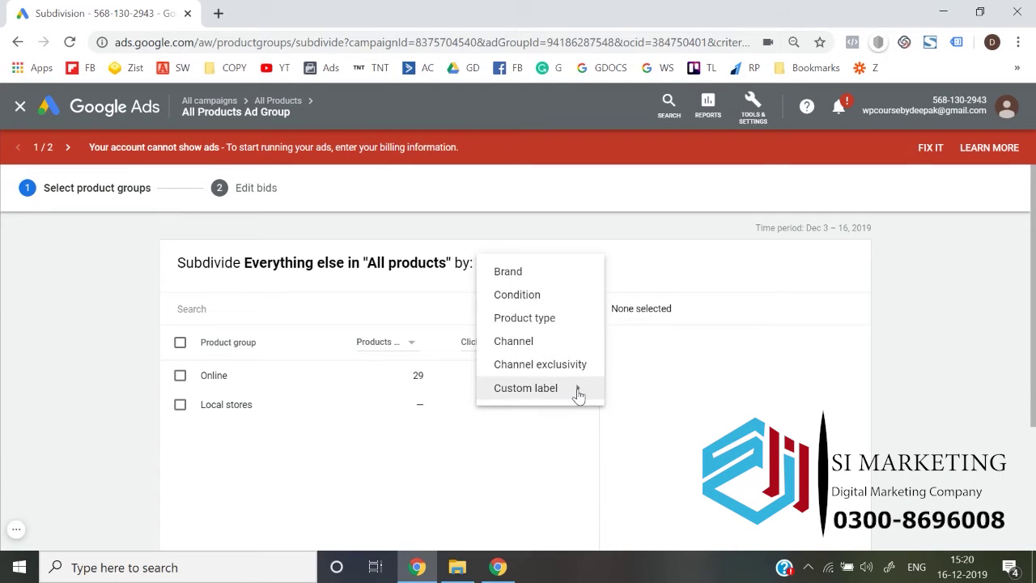
{"action": "mouse_move", "coordinate": [578, 393]}
{"action": "left_click", "coordinate": [648, 394]}
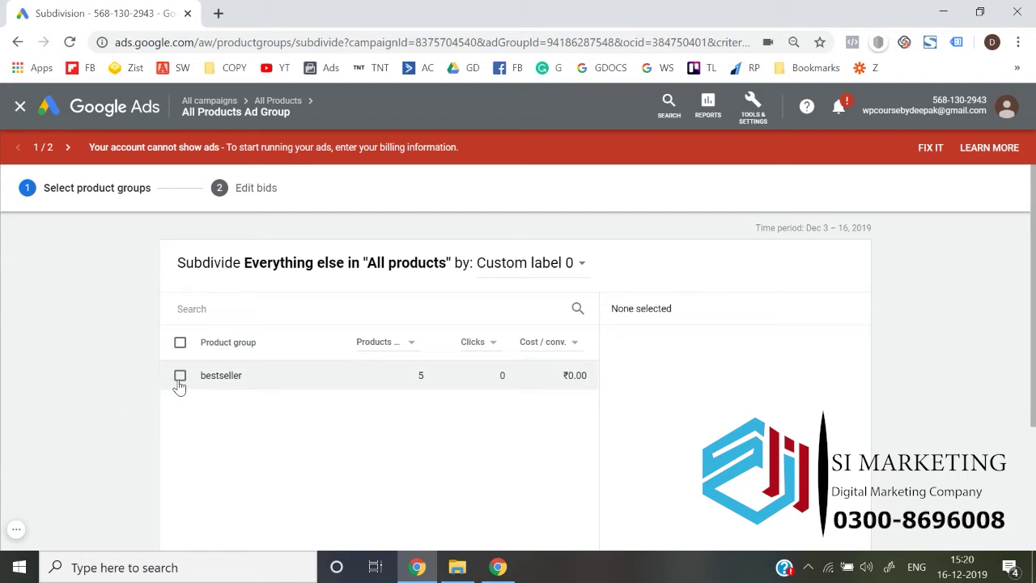
{"action": "left_click", "coordinate": [180, 376]}
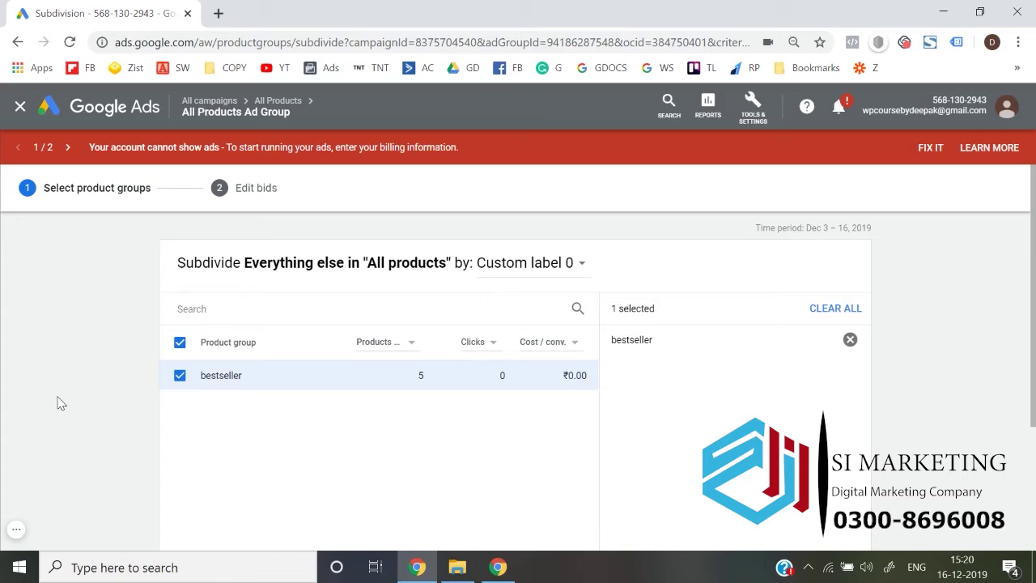
{"action": "scroll", "coordinate": [58, 403], "scroll_direction": "down", "scroll_amount": 5}
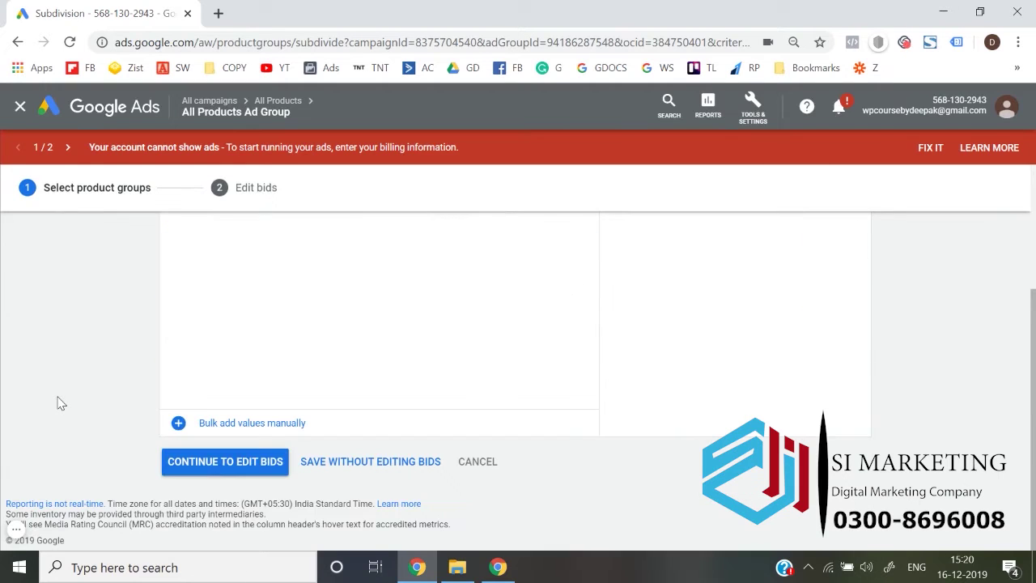
{"action": "left_click", "coordinate": [226, 463]}
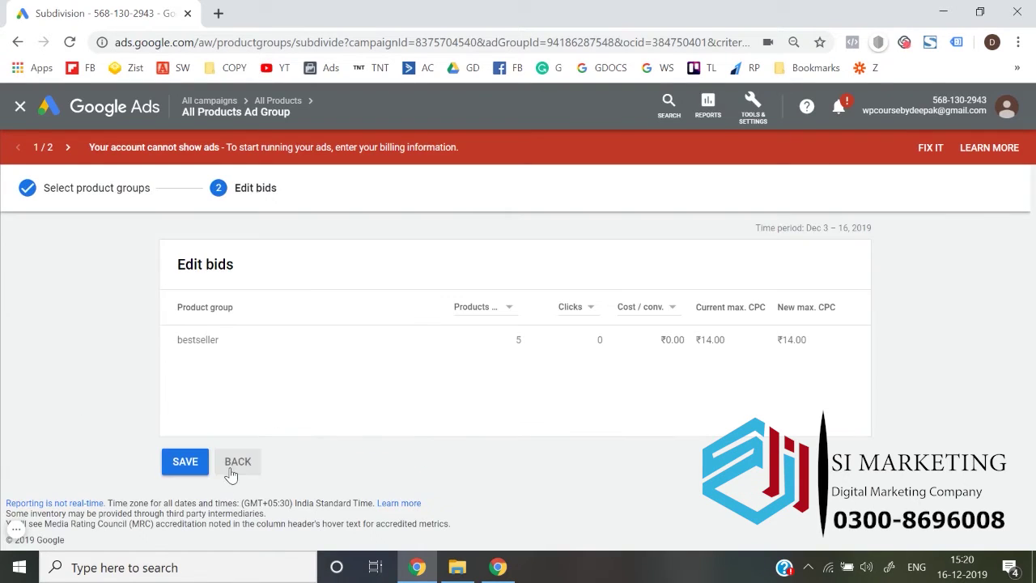
- Set the new max. CPC for the bestseller product group to ₹20 and save the subdivision
{"action": "left_click", "coordinate": [814, 342]}
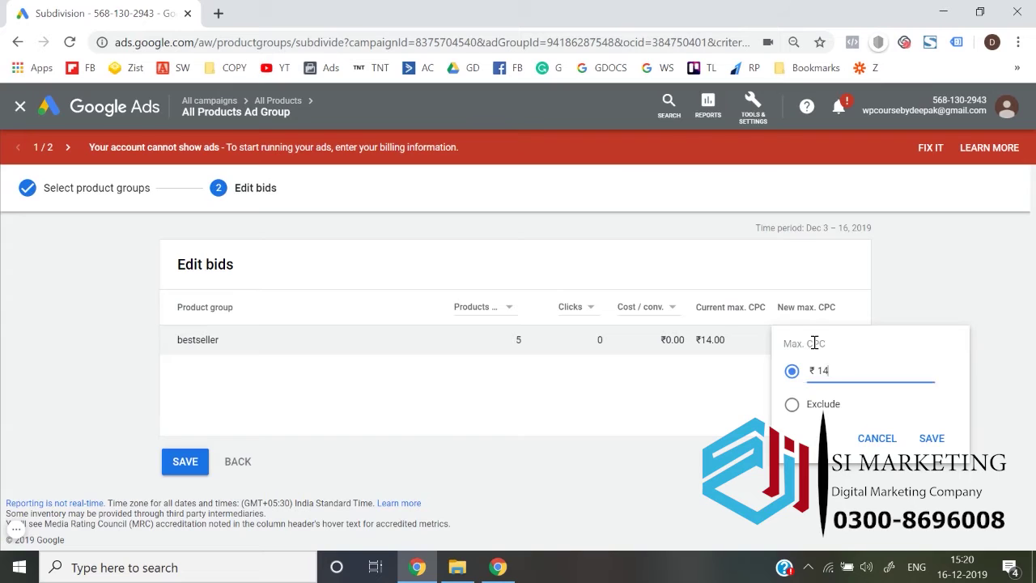
{"action": "key", "text": "shift+Right"}
{"action": "key", "text": "shift+Right"}
{"action": "type", "text": "20"}
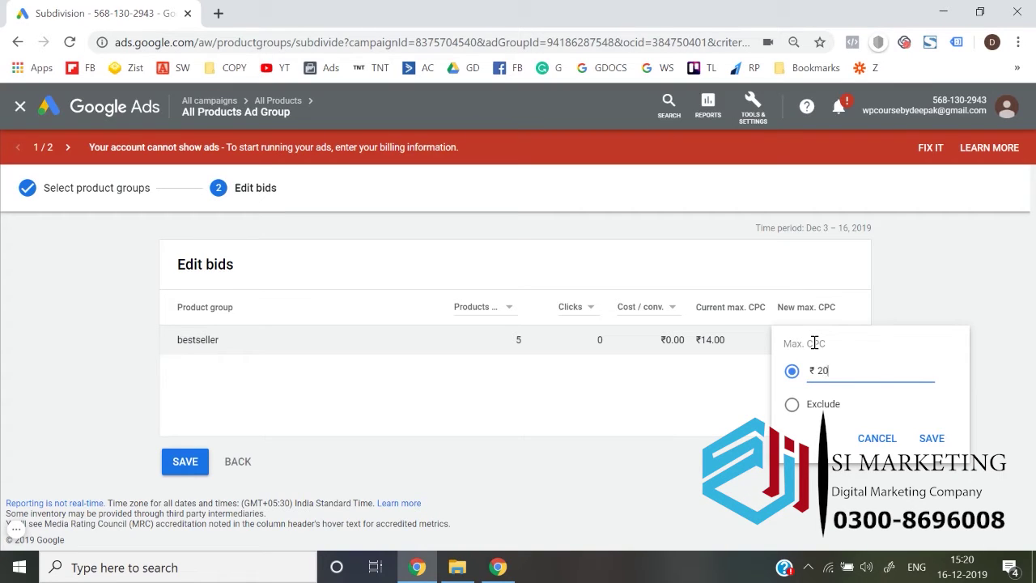
{"action": "left_click", "coordinate": [933, 438]}
{"action": "left_click", "coordinate": [174, 467]}
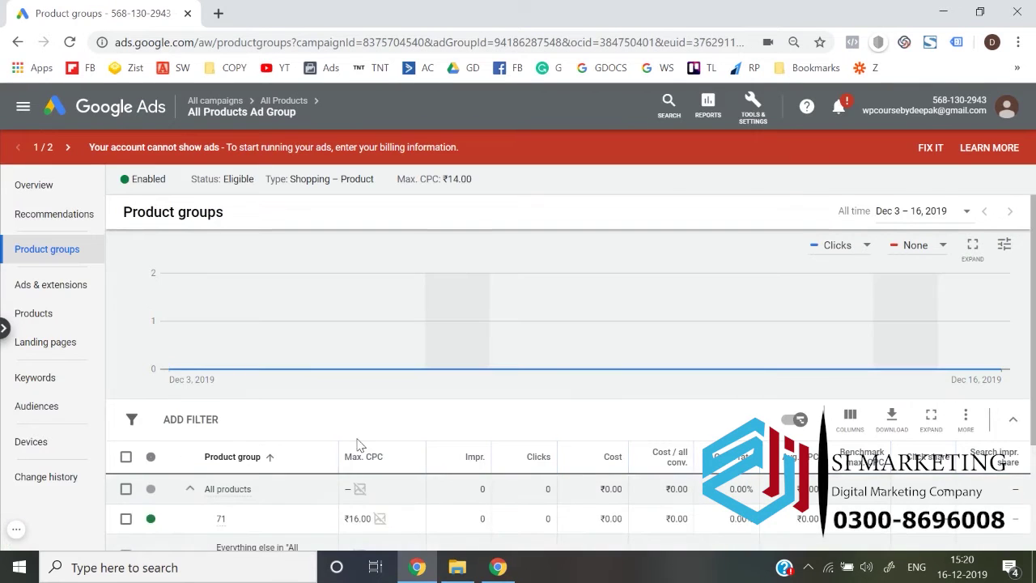
- Examine the max. CPC of each product group, expanding and collapsing Everything else in "All products"
{"action": "scroll", "coordinate": [360, 445], "scroll_direction": "down", "scroll_amount": 1}
{"action": "scroll", "coordinate": [360, 445], "scroll_direction": "down", "scroll_amount": 1}
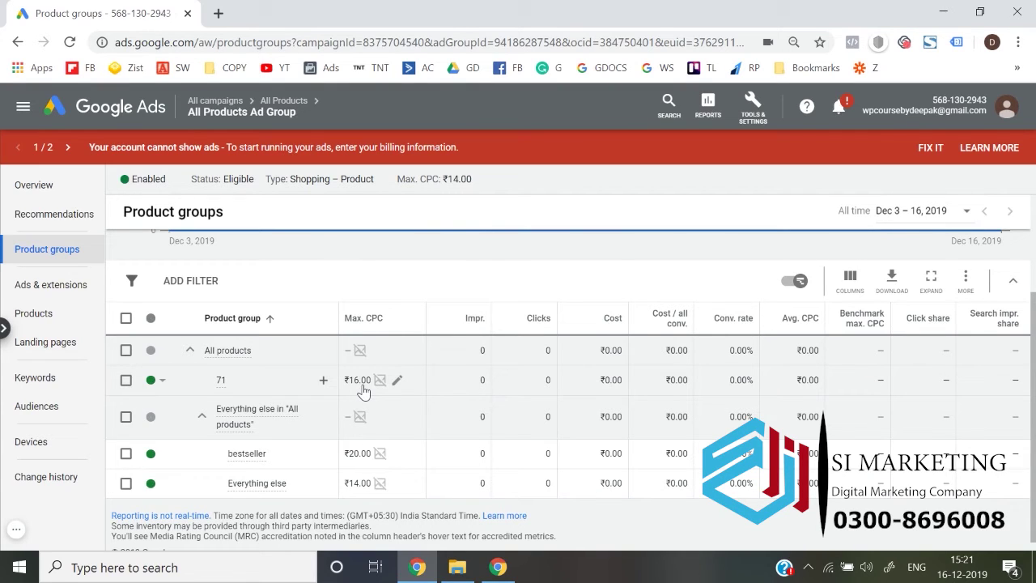
{"action": "left_click", "coordinate": [200, 429]}
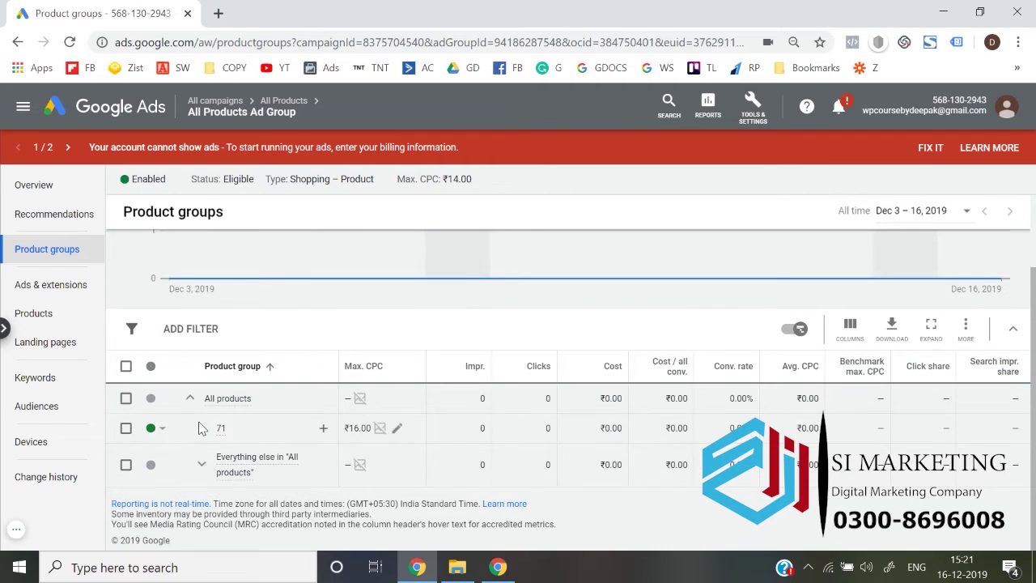
{"action": "left_click", "coordinate": [201, 465]}
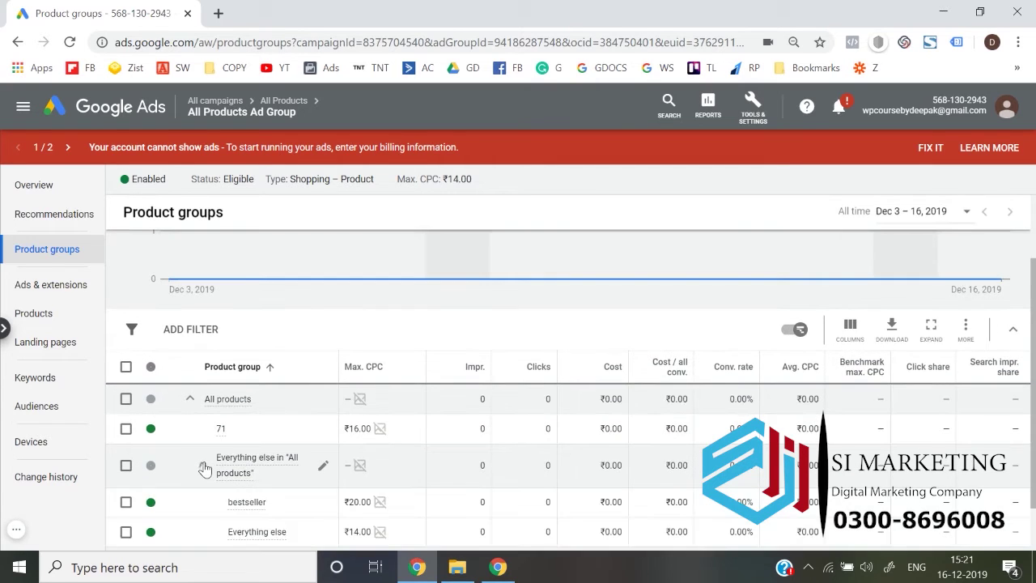
{"action": "scroll", "coordinate": [206, 467], "scroll_direction": "down", "scroll_amount": 1}
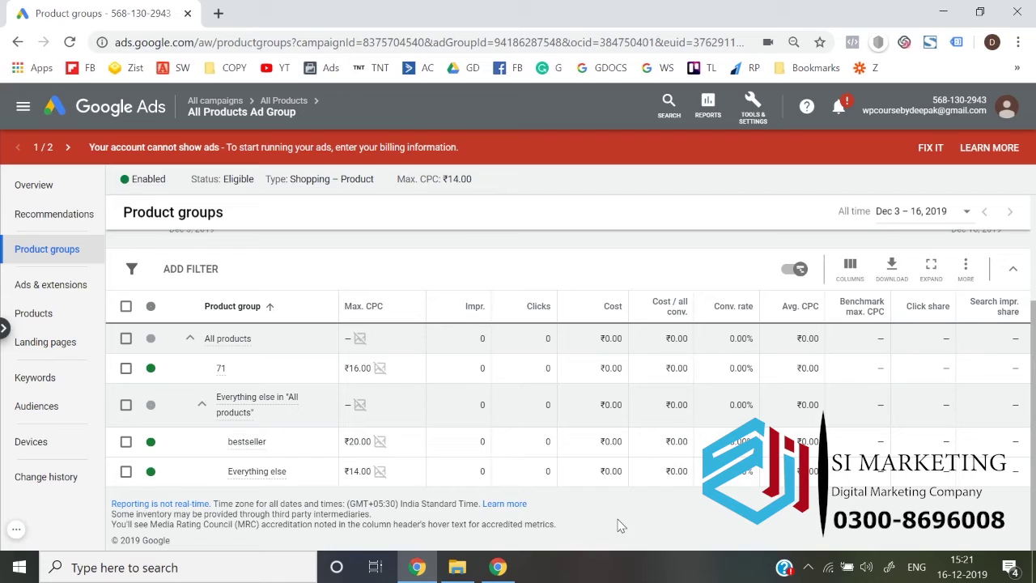
{"action": "left_click", "coordinate": [202, 404]}
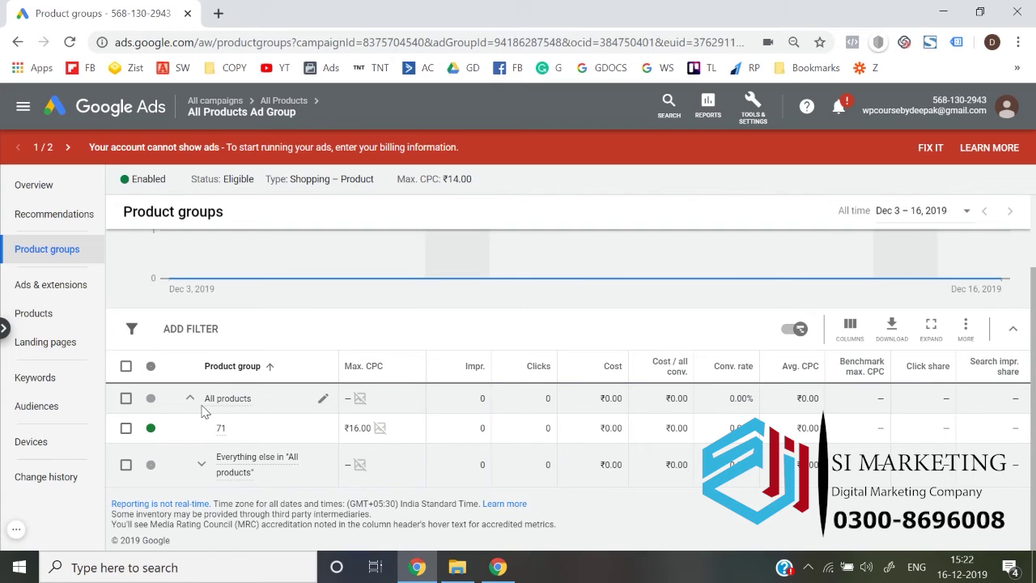
- Review the ad group's ads and examine the product status of the items in its Products list
{"action": "left_click", "coordinate": [57, 287]}
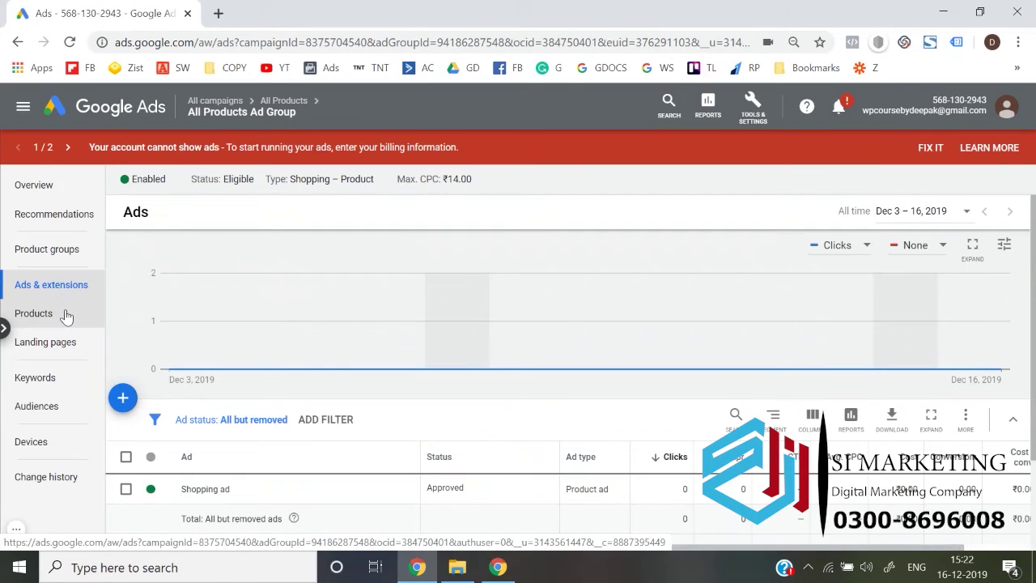
{"action": "scroll", "coordinate": [213, 462], "scroll_direction": "down", "scroll_amount": 1}
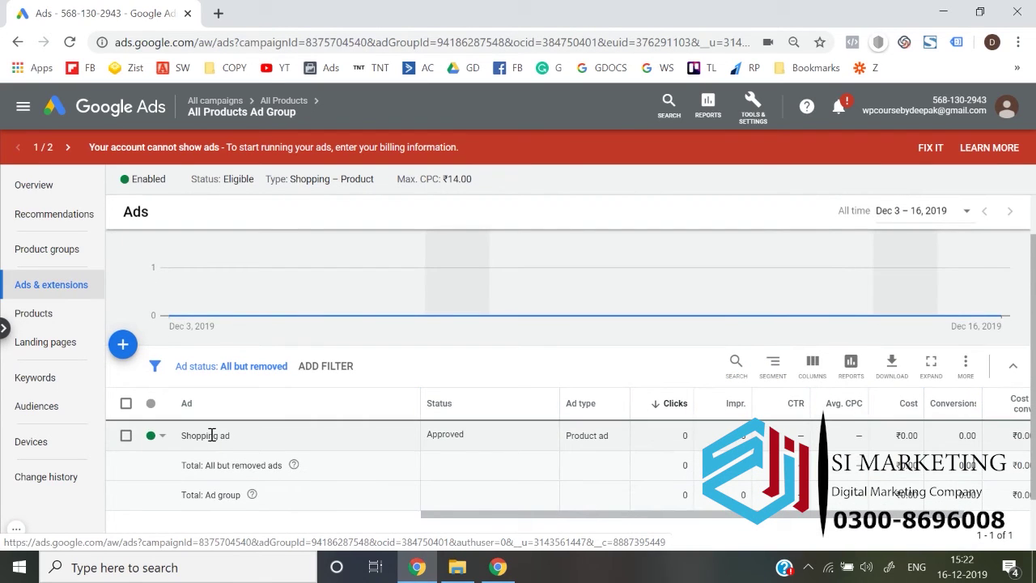
{"action": "left_click", "coordinate": [56, 322]}
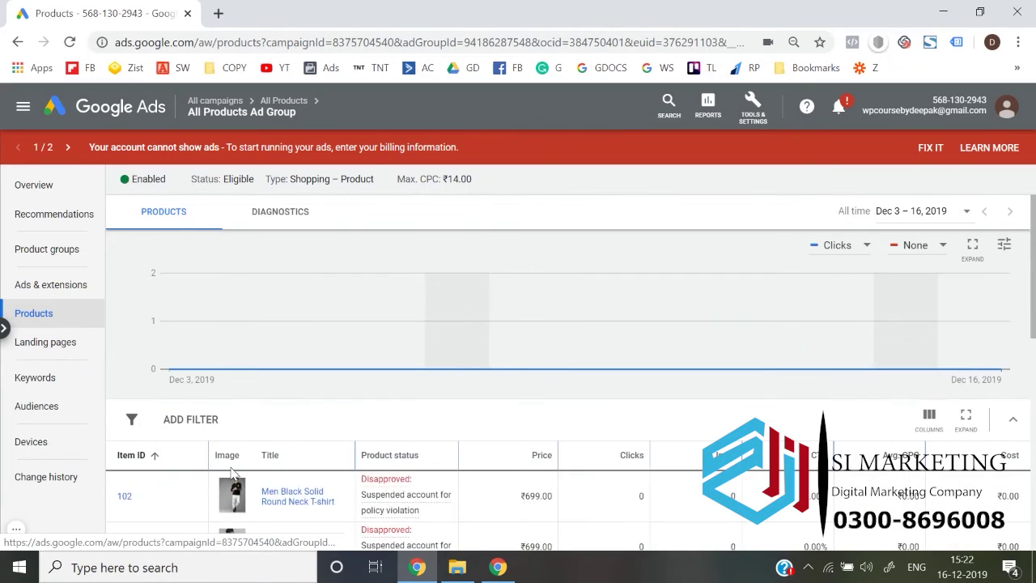
{"action": "scroll", "coordinate": [232, 474], "scroll_direction": "down", "scroll_amount": 5}
{"action": "mouse_move", "coordinate": [372, 463]}
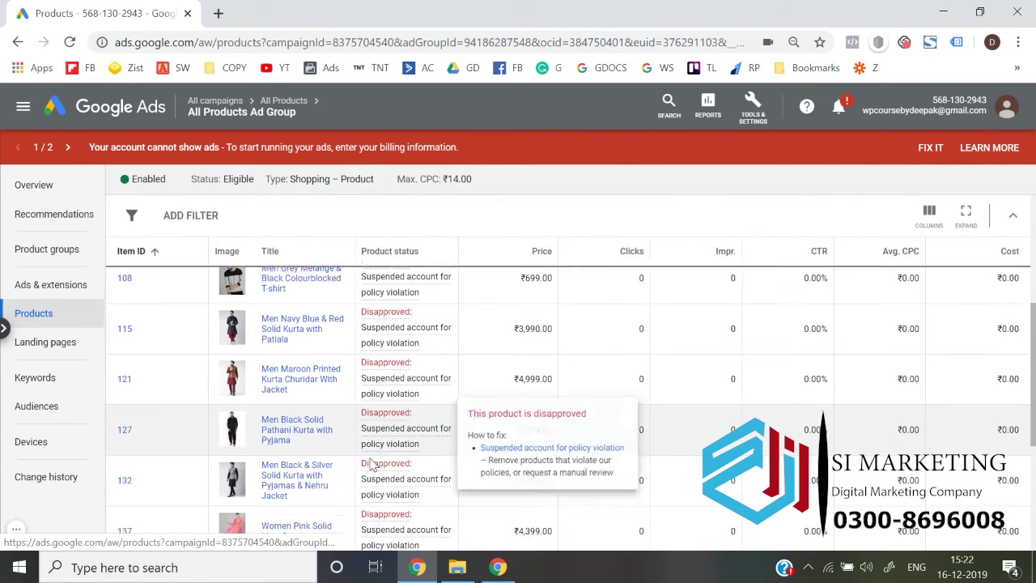
{"action": "scroll", "coordinate": [387, 419], "scroll_direction": "down", "scroll_amount": 4}
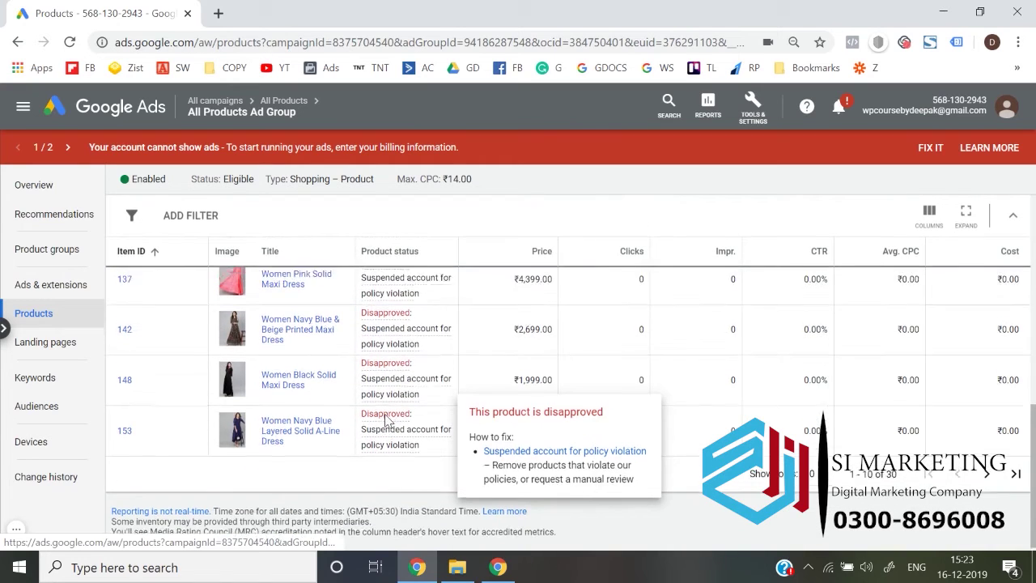
{"action": "scroll", "coordinate": [387, 419], "scroll_direction": "up", "scroll_amount": 8}
{"action": "scroll", "coordinate": [387, 420], "scroll_direction": "down", "scroll_amount": 1}
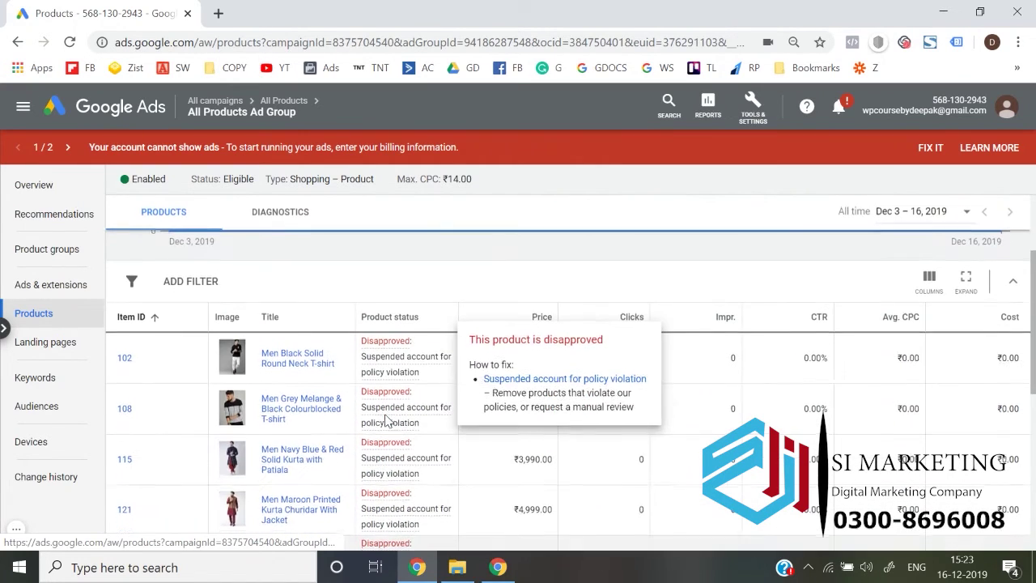
{"action": "scroll", "coordinate": [387, 420], "scroll_direction": "down", "scroll_amount": 3}
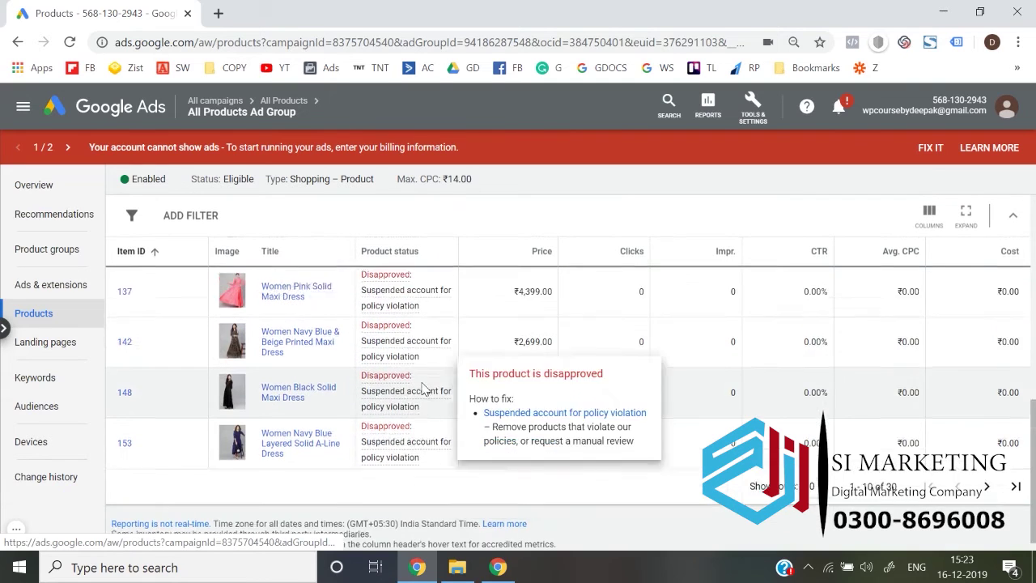
{"action": "scroll", "coordinate": [422, 393], "scroll_direction": "up", "scroll_amount": 3}
{"action": "scroll", "coordinate": [422, 390], "scroll_direction": "down", "scroll_amount": 3}
{"action": "scroll", "coordinate": [424, 389], "scroll_direction": "up", "scroll_amount": 5}
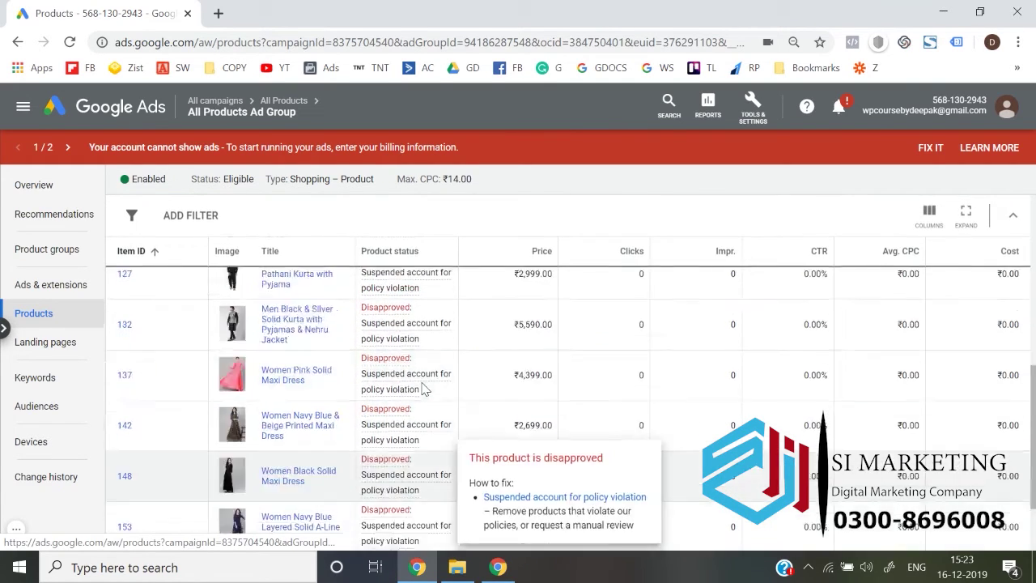
{"action": "scroll", "coordinate": [343, 352], "scroll_direction": "down", "scroll_amount": 5}
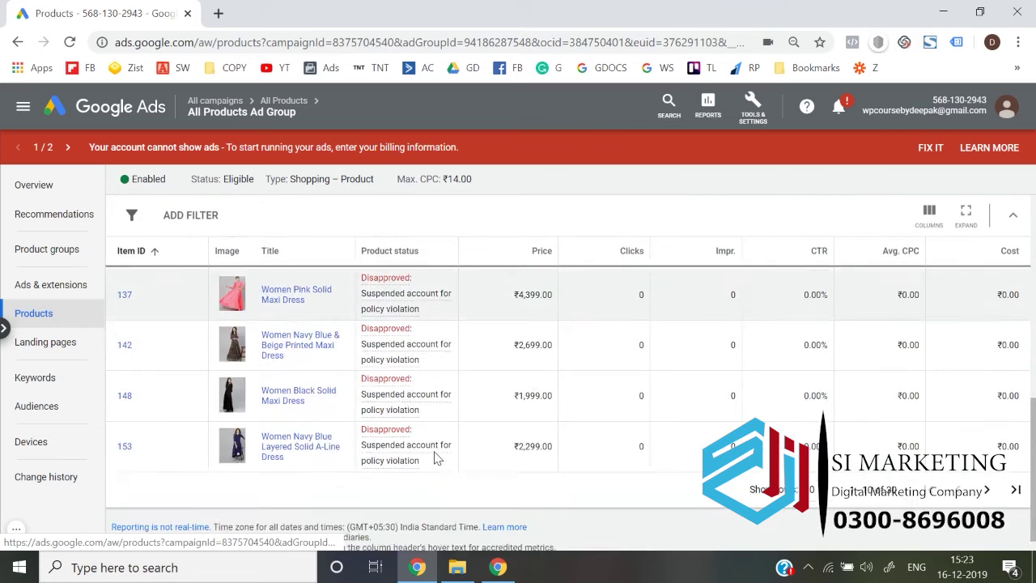
{"action": "scroll", "coordinate": [487, 427], "scroll_direction": "up", "scroll_amount": 5}
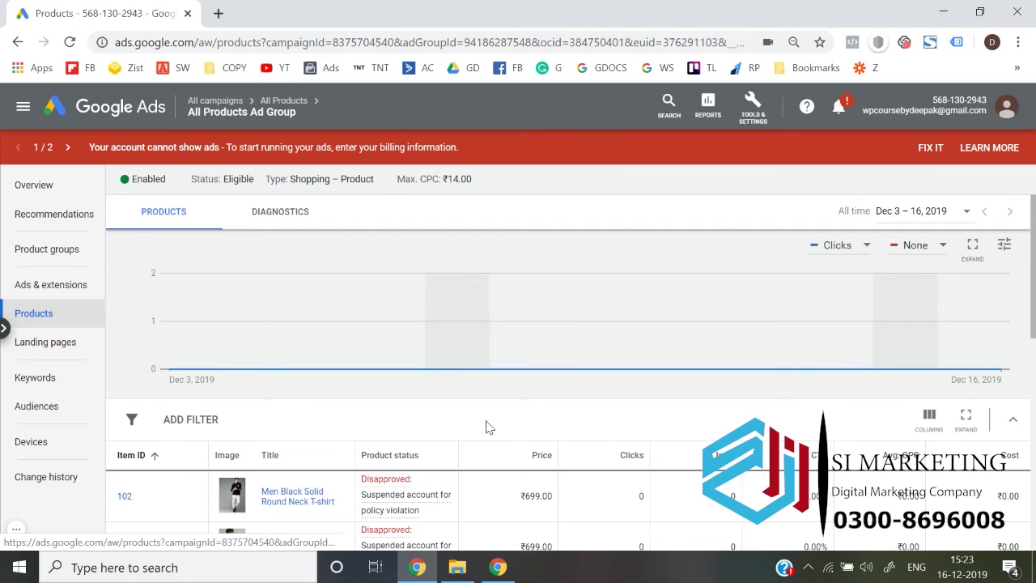
{"action": "scroll", "coordinate": [486, 427], "scroll_direction": "down", "scroll_amount": 6}
{"action": "mouse_move", "coordinate": [399, 433]}
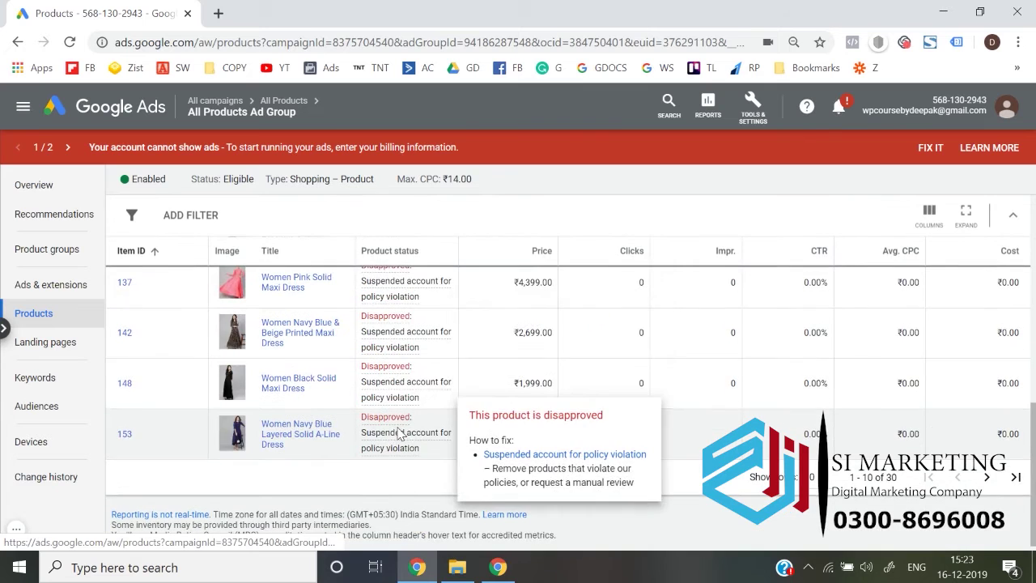
{"action": "scroll", "coordinate": [399, 436], "scroll_direction": "down", "scroll_amount": 1}
{"action": "scroll", "coordinate": [400, 433], "scroll_direction": "up", "scroll_amount": 6}
{"action": "scroll", "coordinate": [397, 421], "scroll_direction": "down", "scroll_amount": 1}
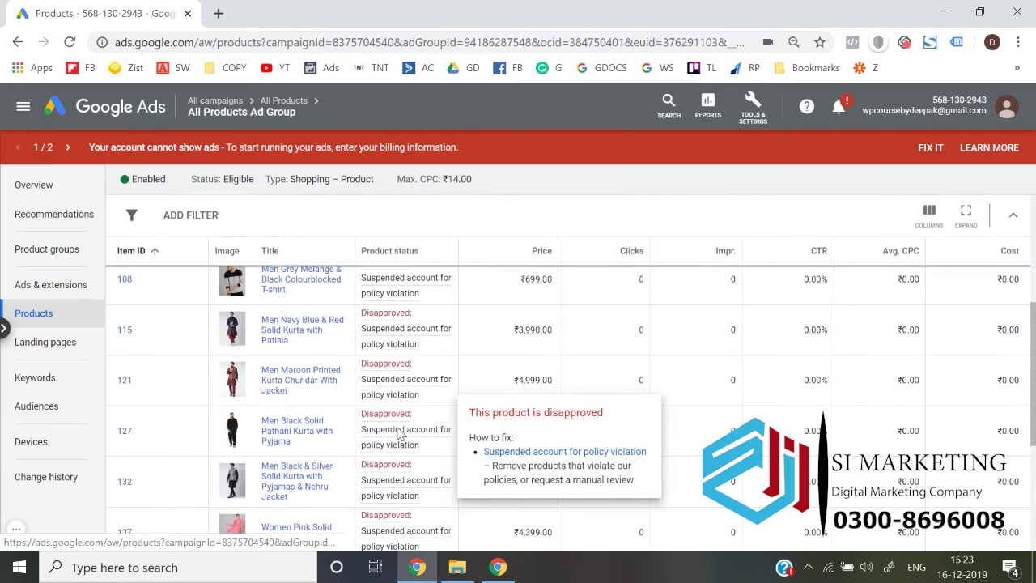
{"action": "scroll", "coordinate": [396, 417], "scroll_direction": "up", "scroll_amount": 5}
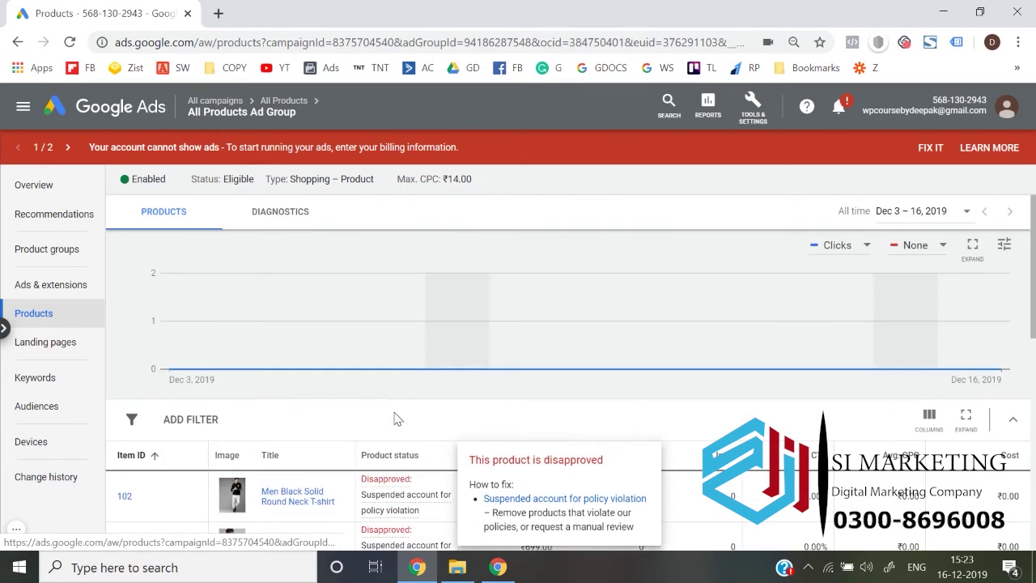
{"action": "scroll", "coordinate": [395, 418], "scroll_direction": "down", "scroll_amount": 5}
{"action": "scroll", "coordinate": [397, 324], "scroll_direction": "up", "scroll_amount": 2}
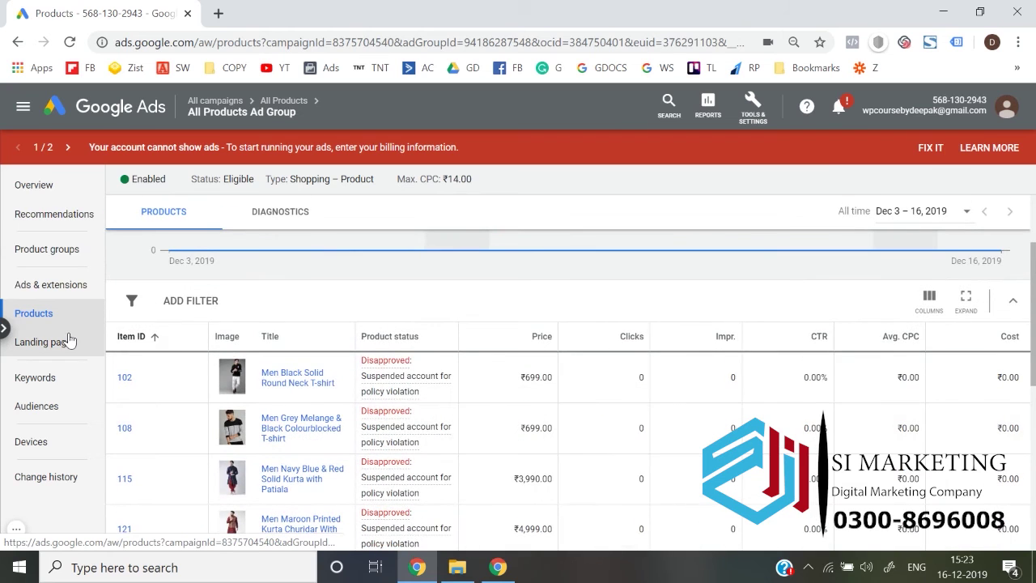
- Check the ad group's landing pages, search terms and negative keywords
{"action": "left_click", "coordinate": [46, 342]}
{"action": "scroll", "coordinate": [395, 434], "scroll_direction": "down", "scroll_amount": 1}
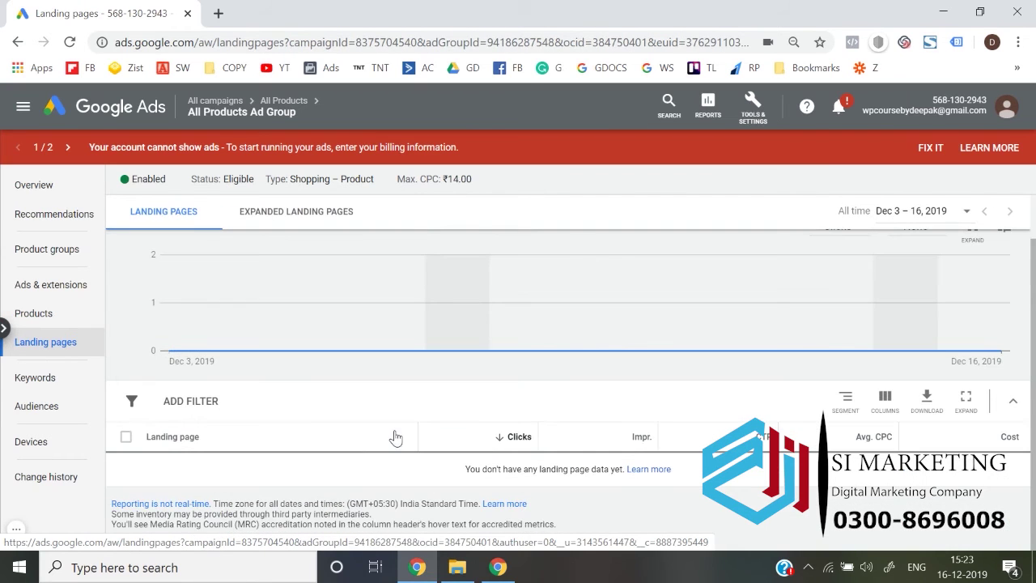
{"action": "left_click", "coordinate": [35, 382]}
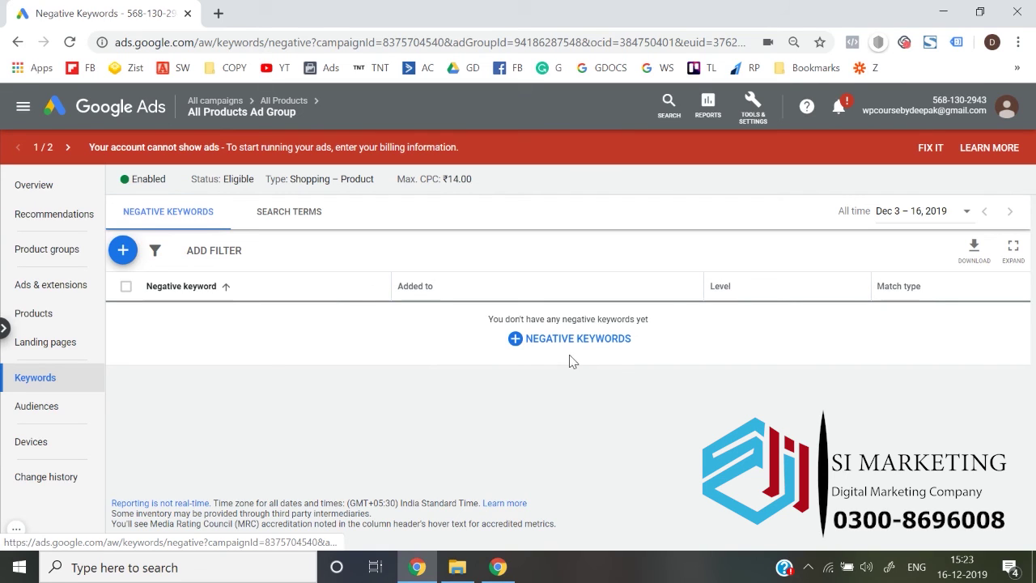
{"action": "left_click", "coordinate": [312, 211]}
{"action": "scroll", "coordinate": [330, 411], "scroll_direction": "down", "scroll_amount": 1}
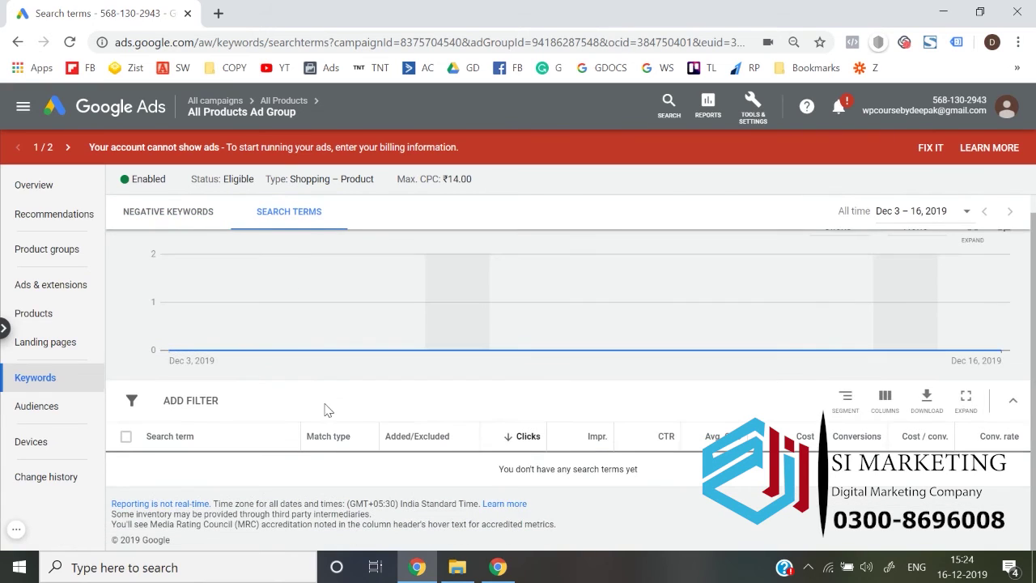
{"action": "left_click", "coordinate": [194, 222]}
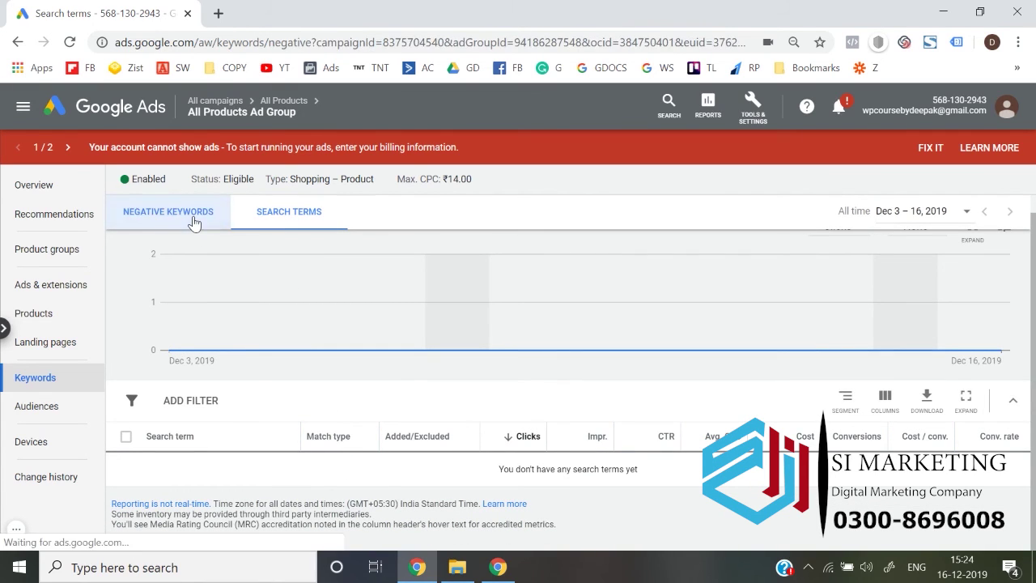
- Check the ad group's audiences and the bid adjustments listed for its devices
{"action": "left_click", "coordinate": [82, 409]}
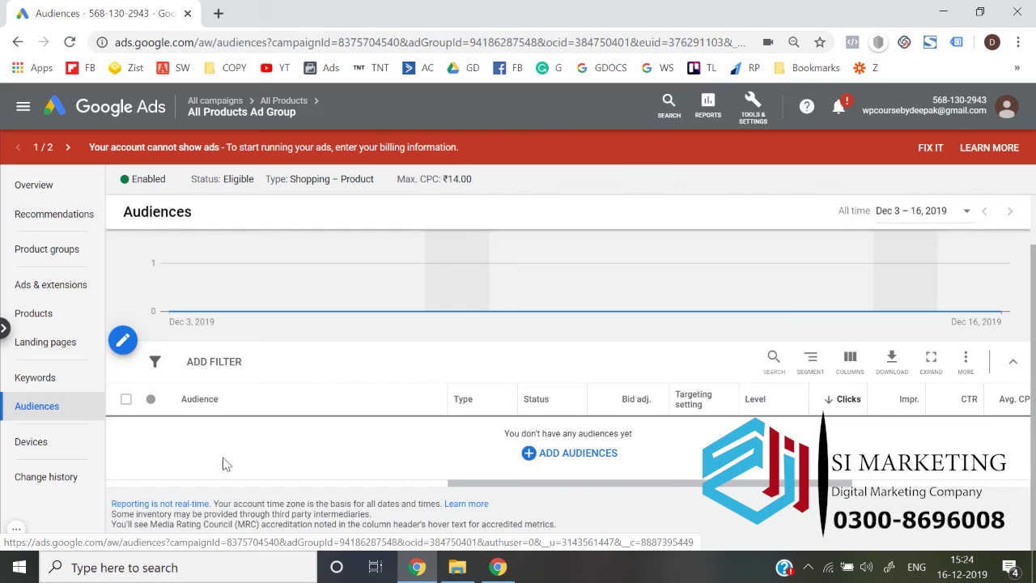
{"action": "left_click", "coordinate": [70, 450]}
{"action": "scroll", "coordinate": [329, 471], "scroll_direction": "down", "scroll_amount": 2}
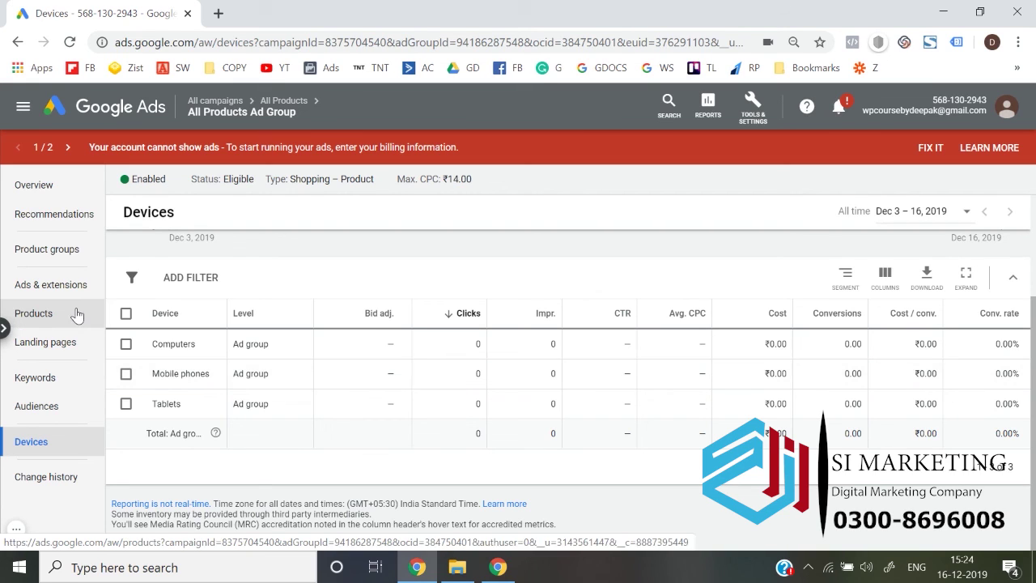
- Look over the product groups and the ad group overview, finishing on the product groups
{"action": "left_click", "coordinate": [85, 252]}
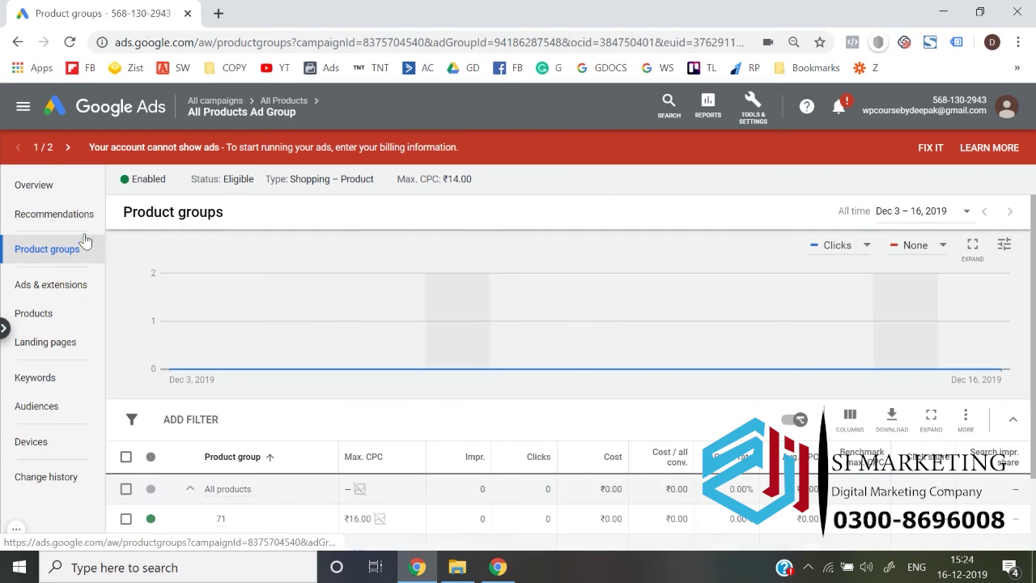
{"action": "scroll", "coordinate": [205, 419], "scroll_direction": "down", "scroll_amount": 2}
{"action": "scroll", "coordinate": [254, 455], "scroll_direction": "up", "scroll_amount": 2}
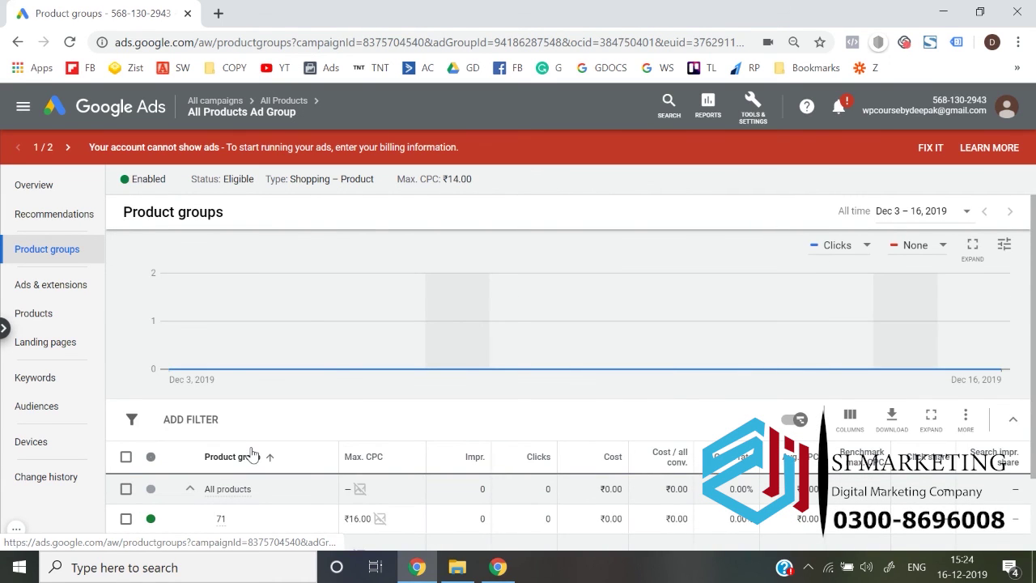
{"action": "left_click", "coordinate": [60, 186]}
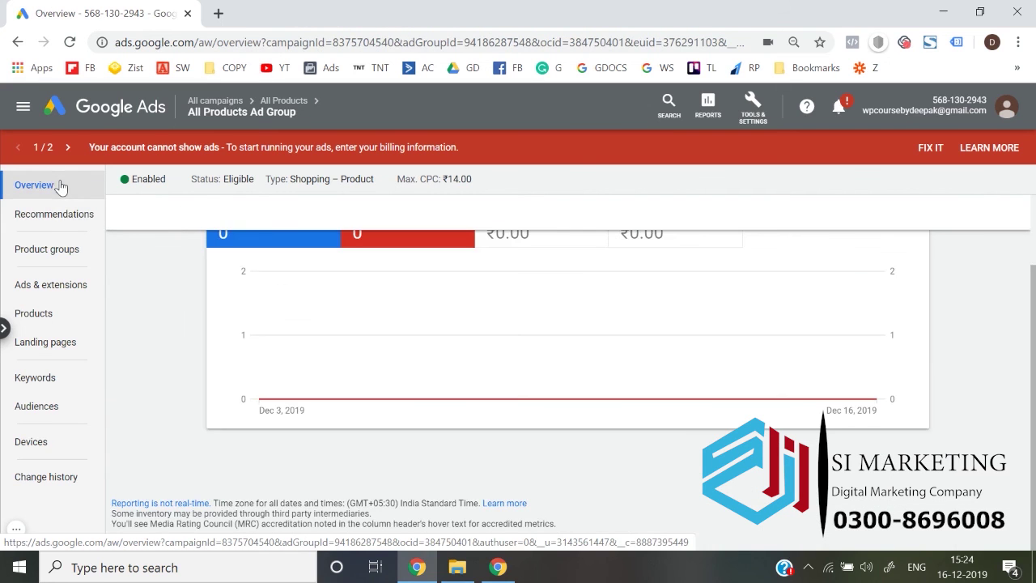
{"action": "left_click", "coordinate": [44, 252]}
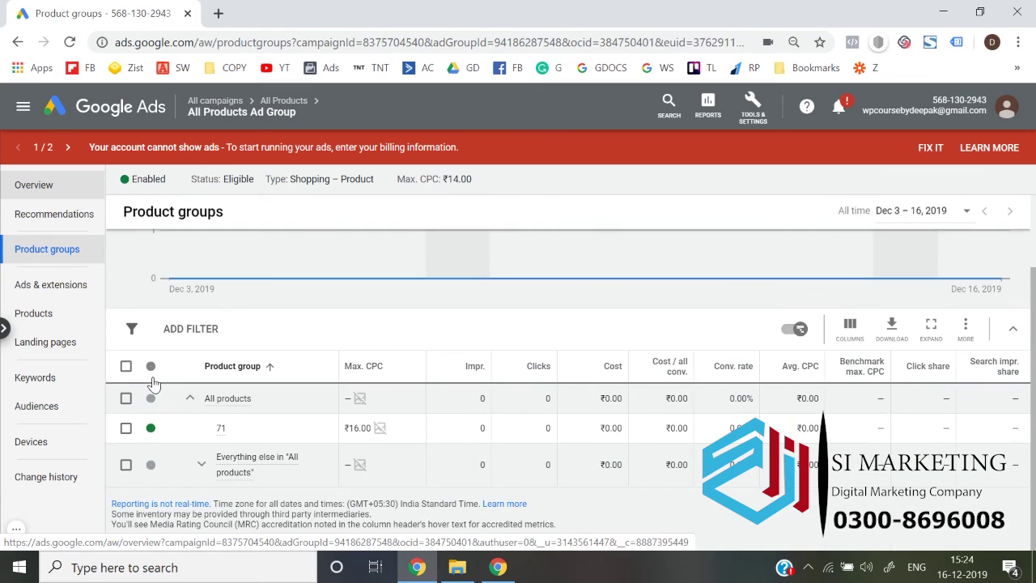
{"action": "mouse_move", "coordinate": [73, 538]}
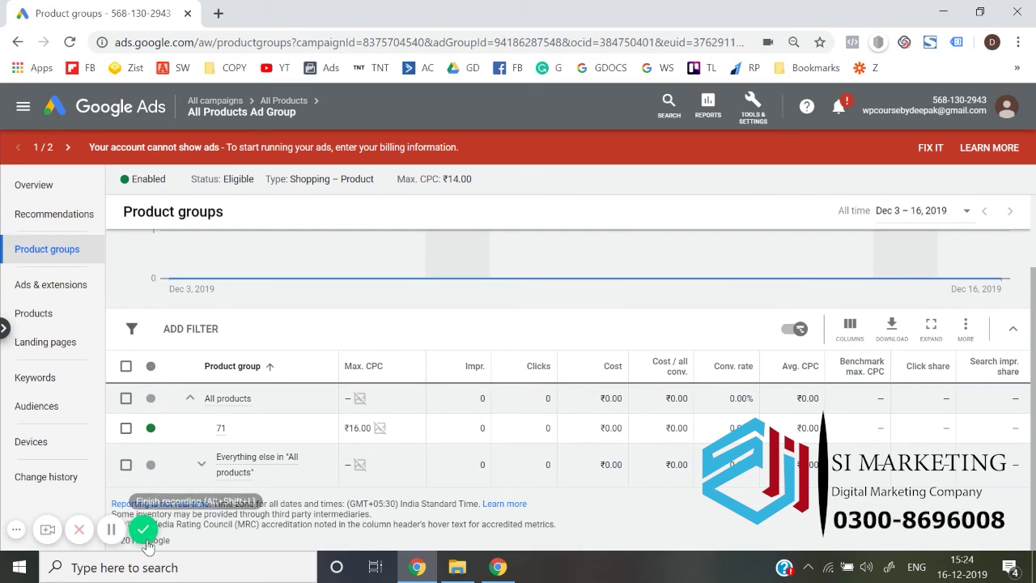